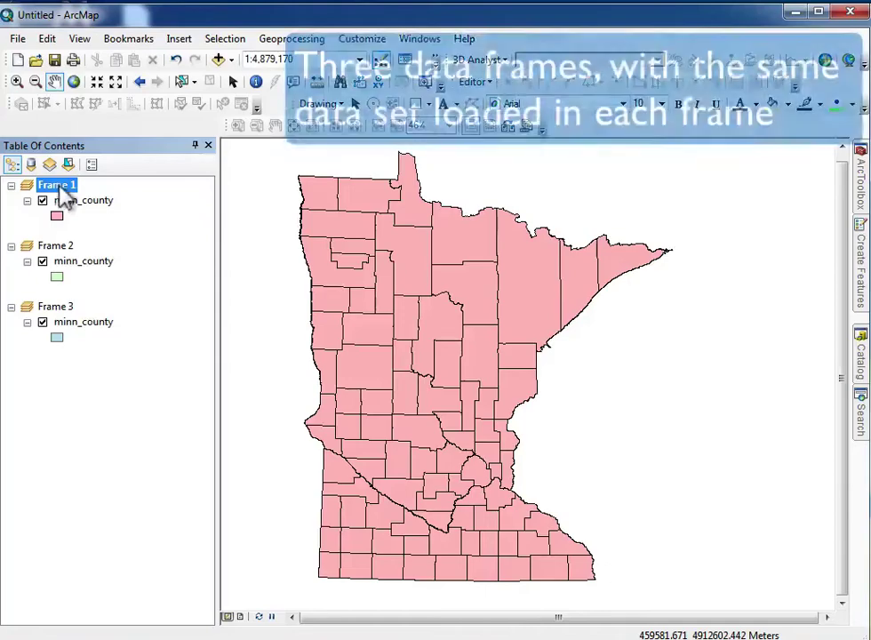
Activate Frame 2, then Frame 3, then Frame 1 again to compare the frames.
click(59, 245)
right_click(60, 249)
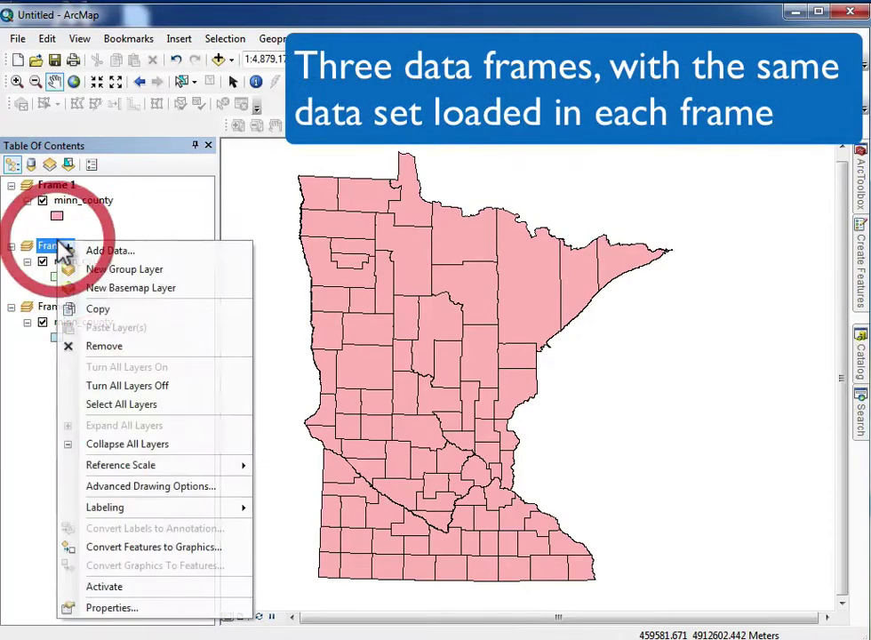
click(103, 588)
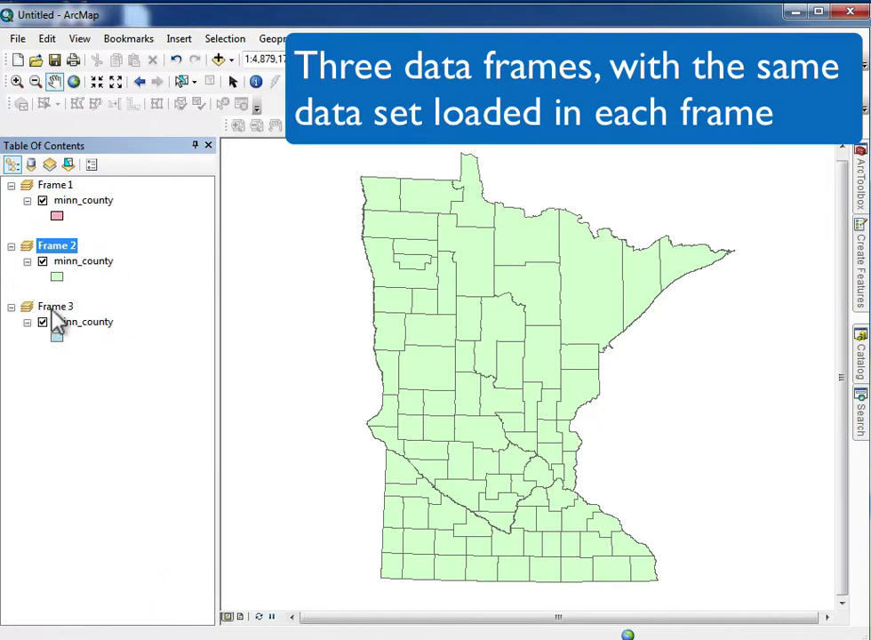
right_click(55, 310)
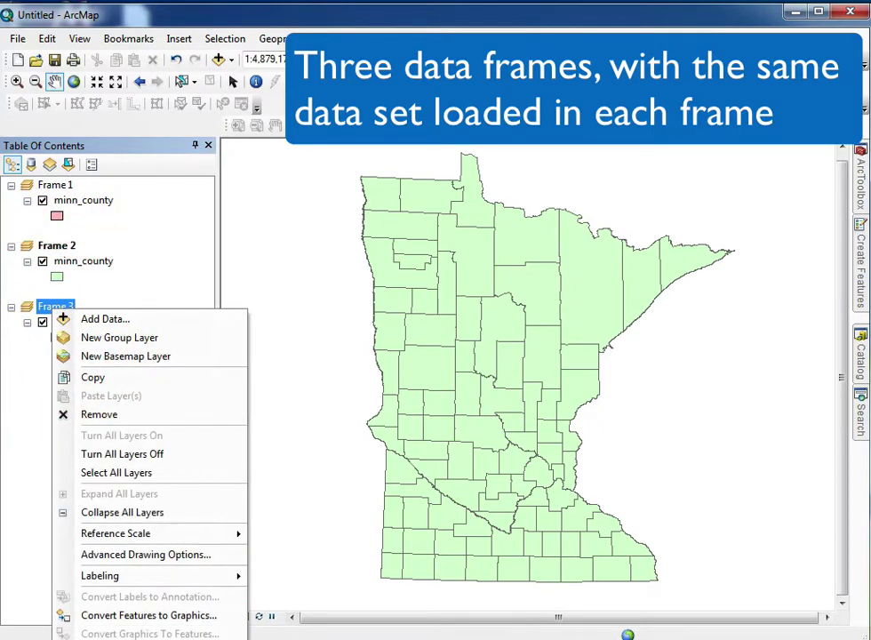
click(125, 636)
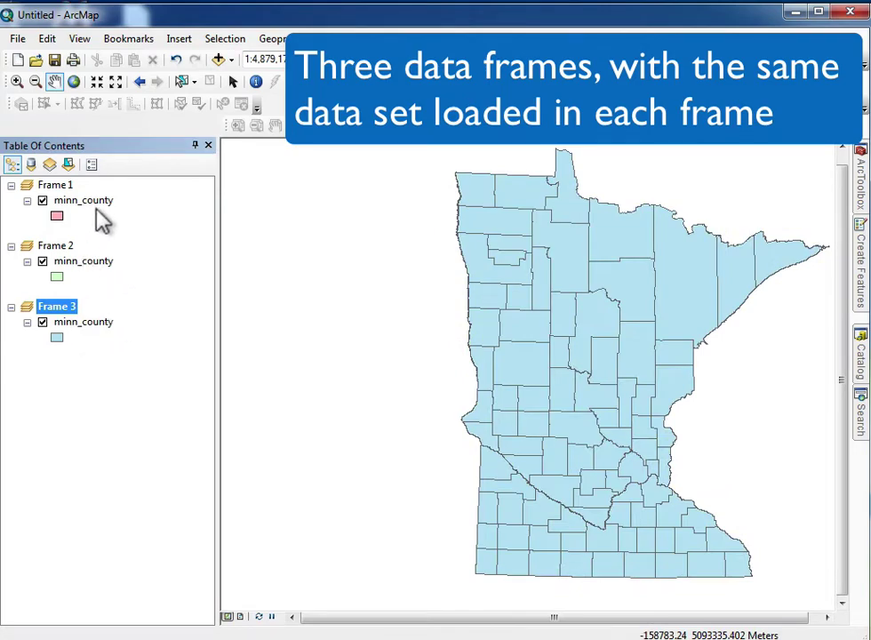
click(59, 184)
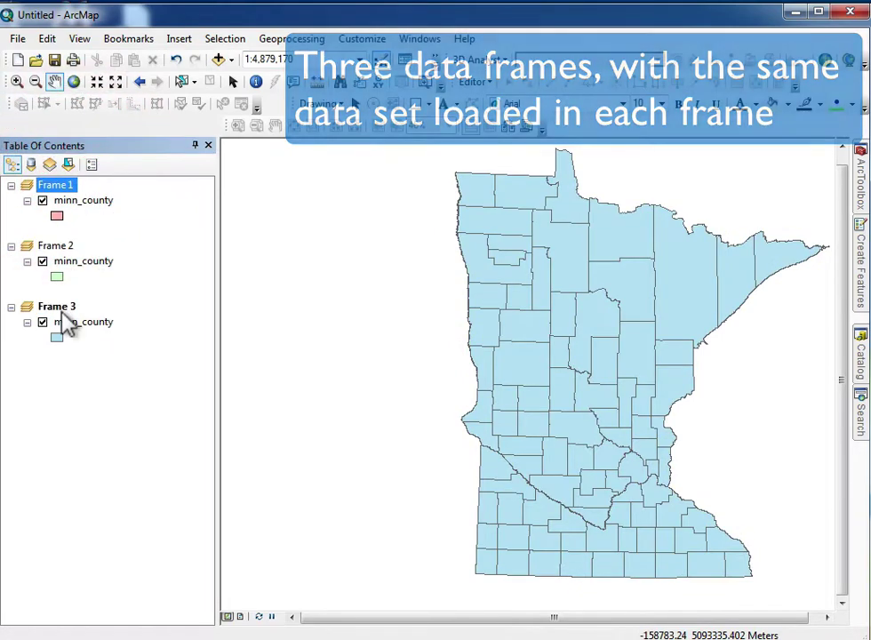
right_click(60, 187)
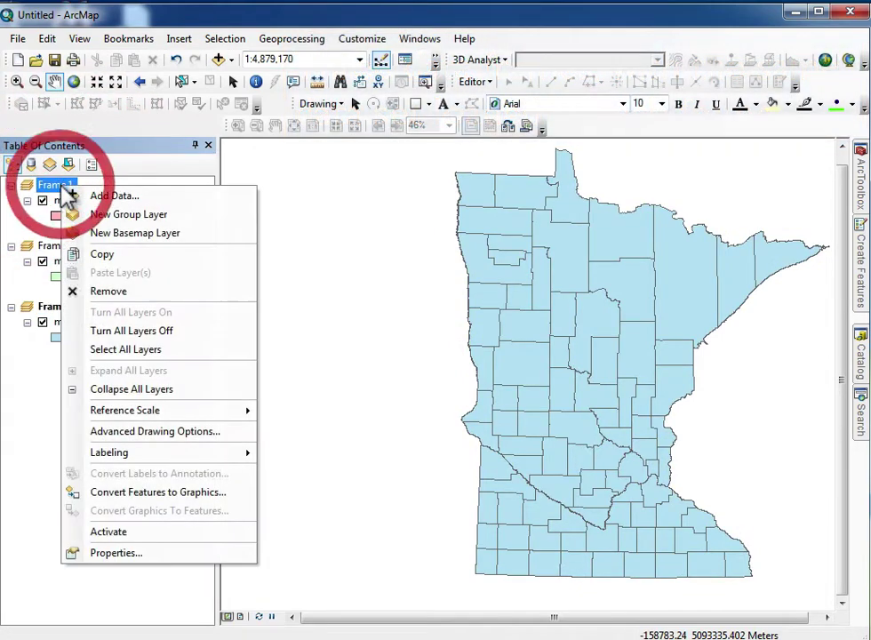
click(106, 533)
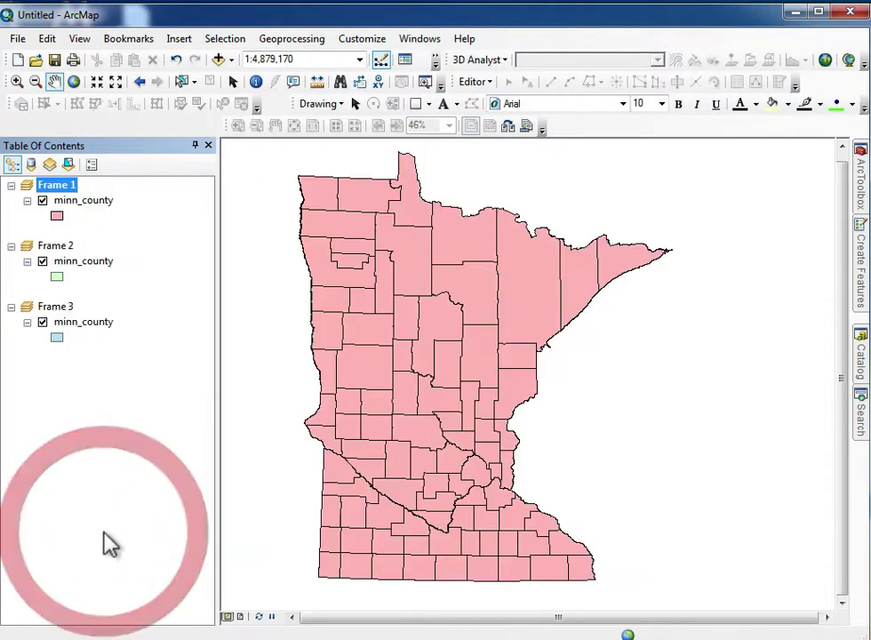
Check Frame 1's UTM Zone 15N coordinate system, briefly view the page layout, and return.
right_click(64, 188)
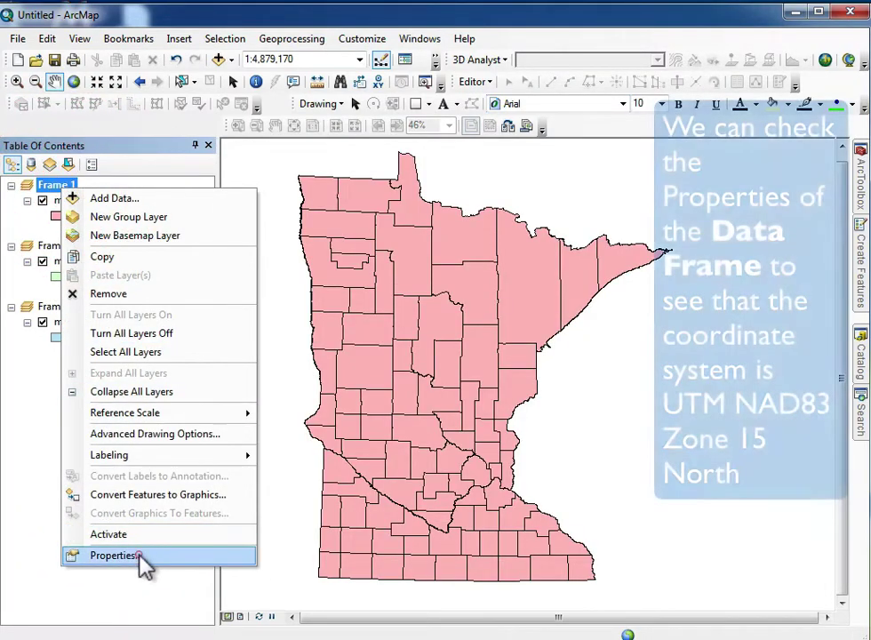
click(139, 558)
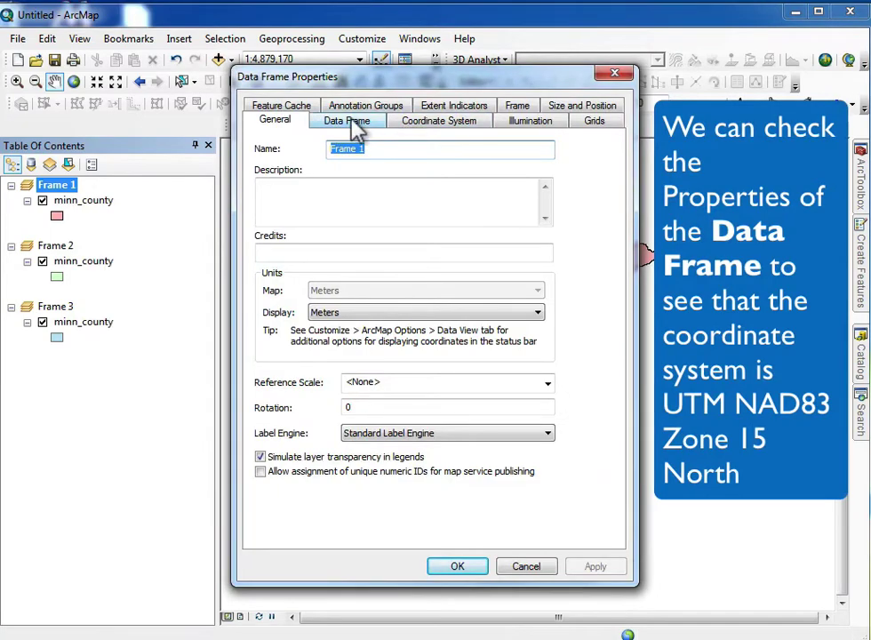
click(429, 123)
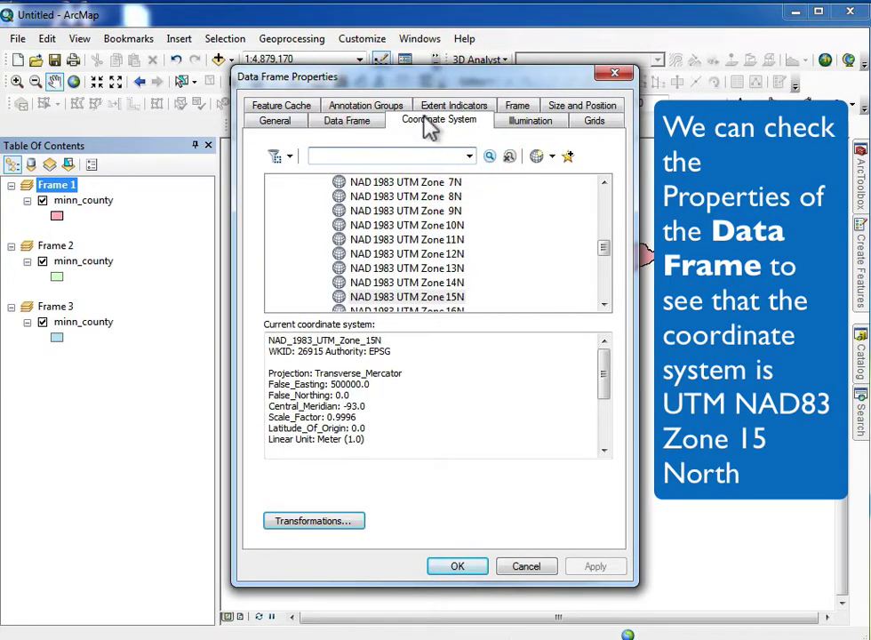
click(451, 300)
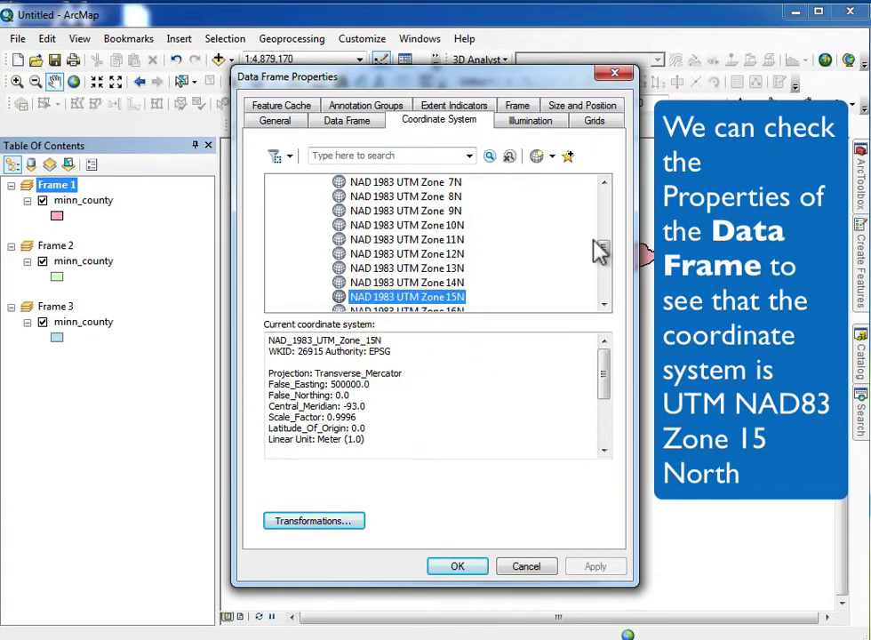
click(605, 212)
click(606, 214)
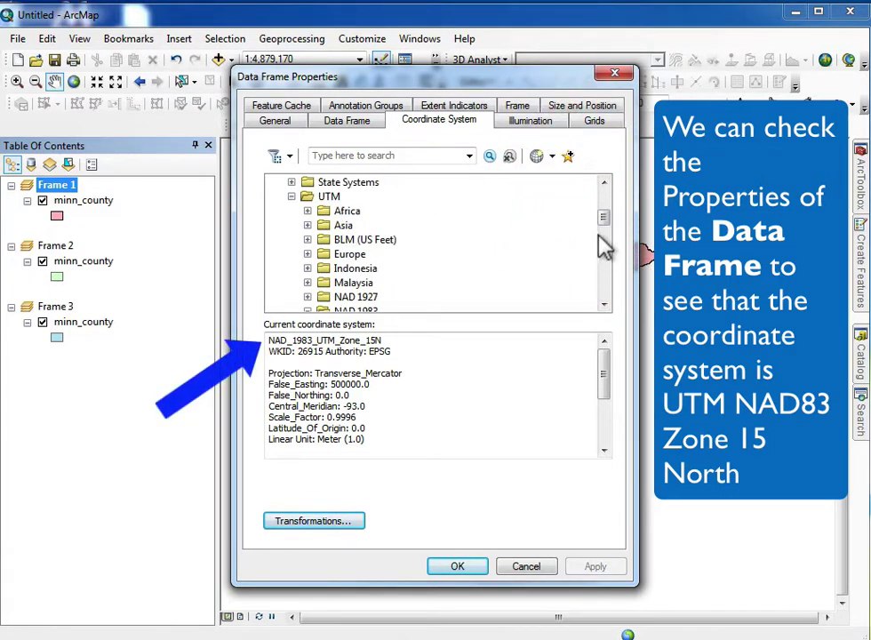
drag(604, 228, 605, 264)
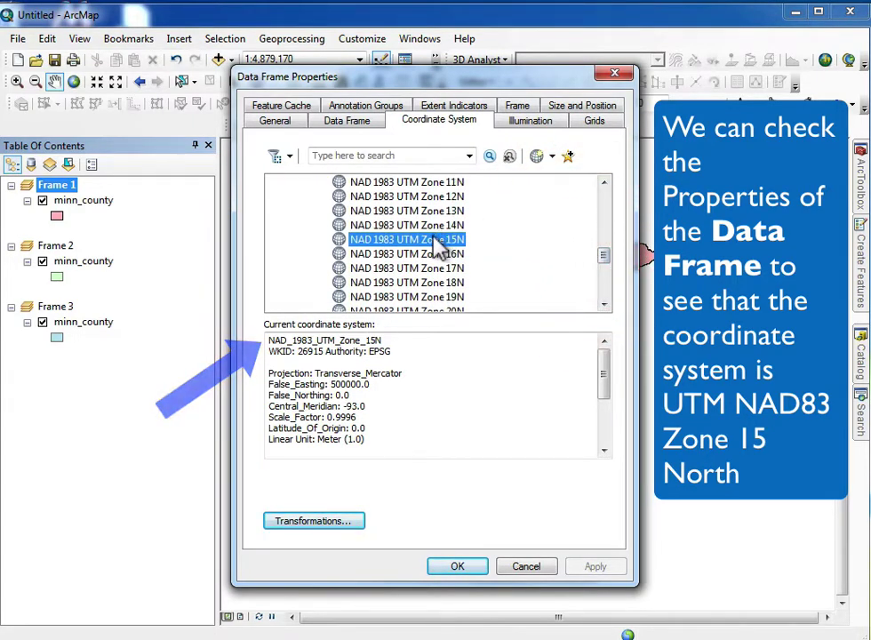
click(458, 567)
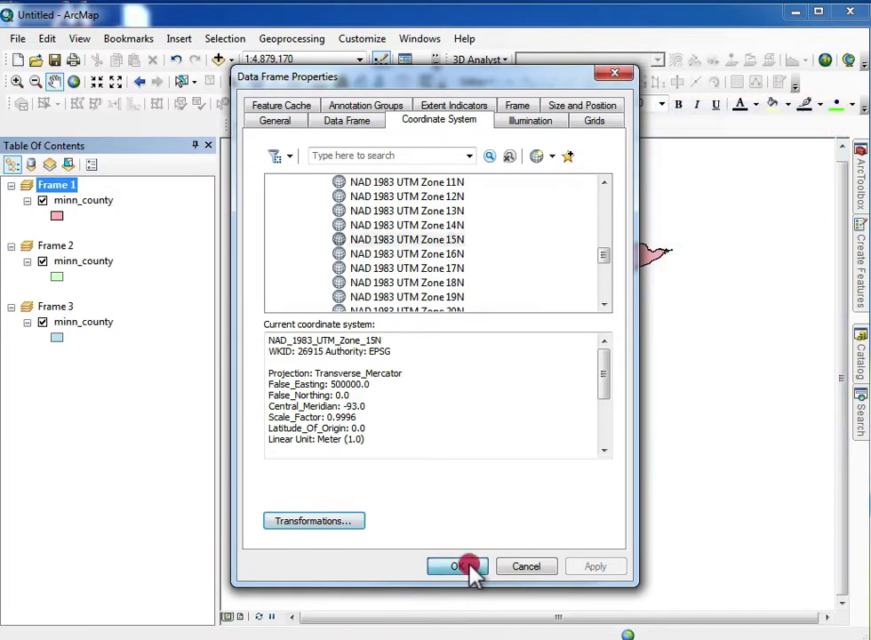
click(240, 617)
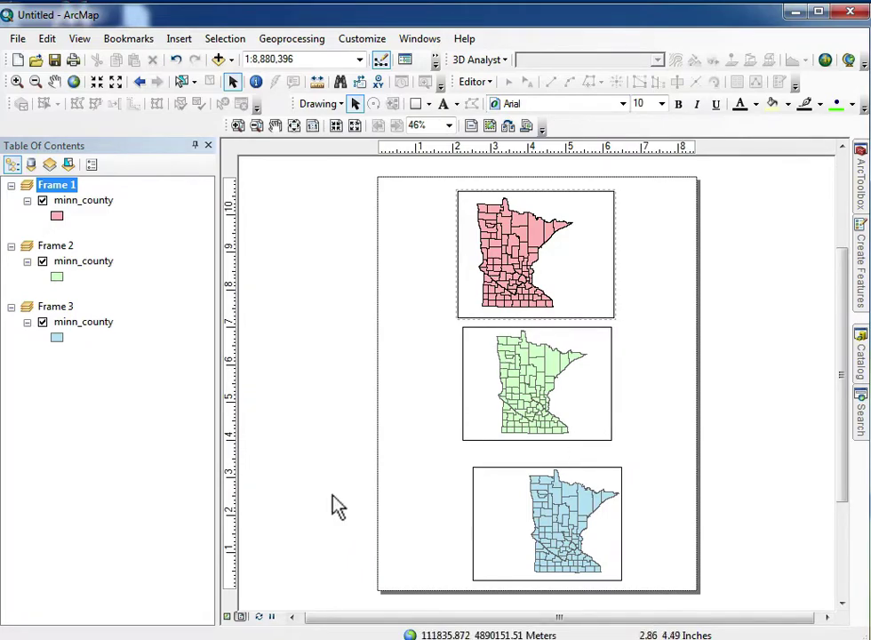
click(228, 617)
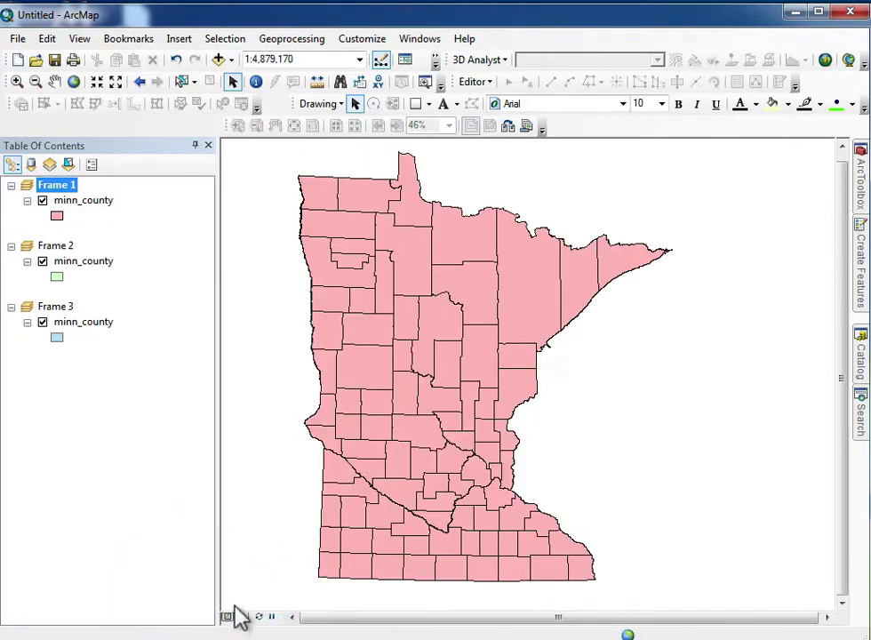
Set Frame 1's coordinate system to Geographic > North America > NAD 1983 and apply it.
right_click(53, 188)
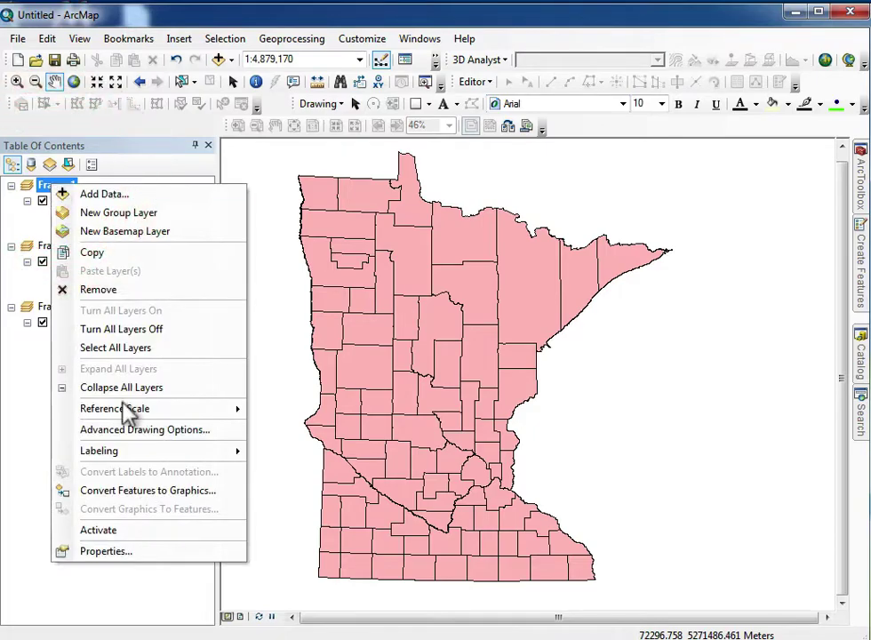
click(164, 557)
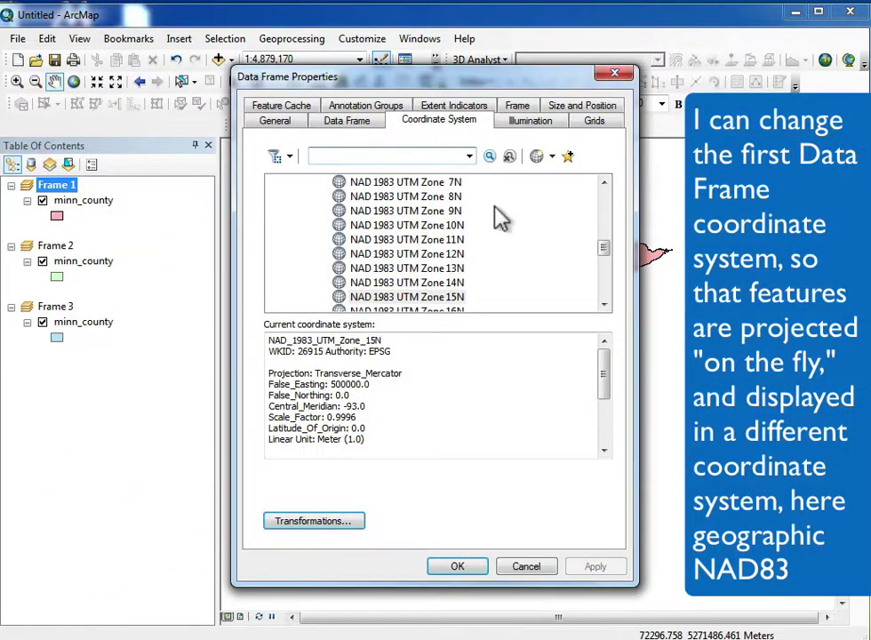
click(605, 197)
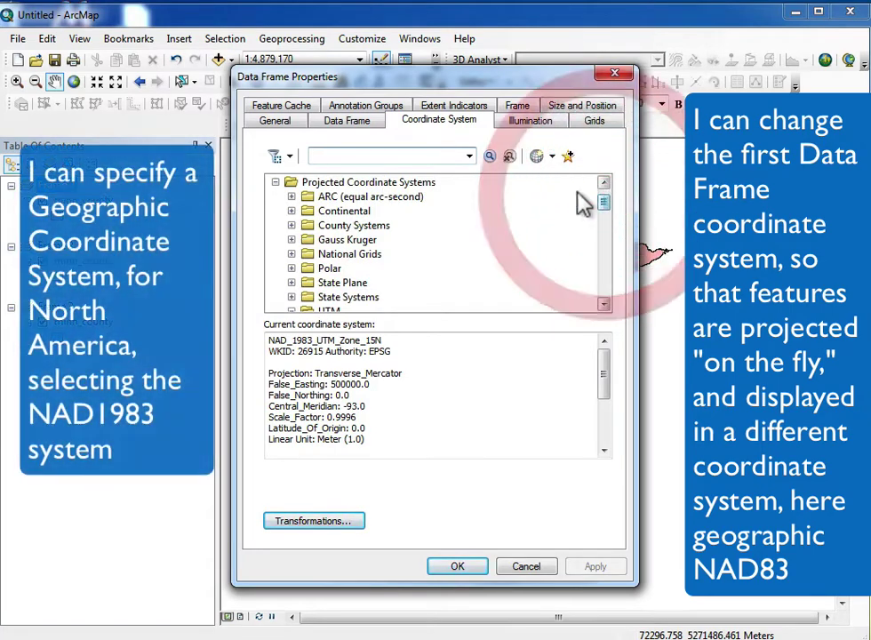
click(604, 188)
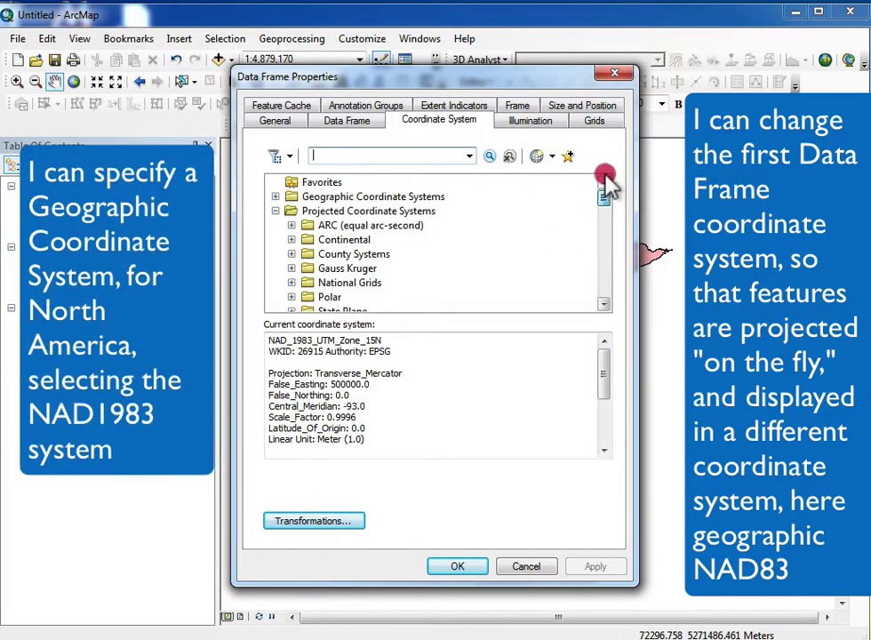
click(291, 196)
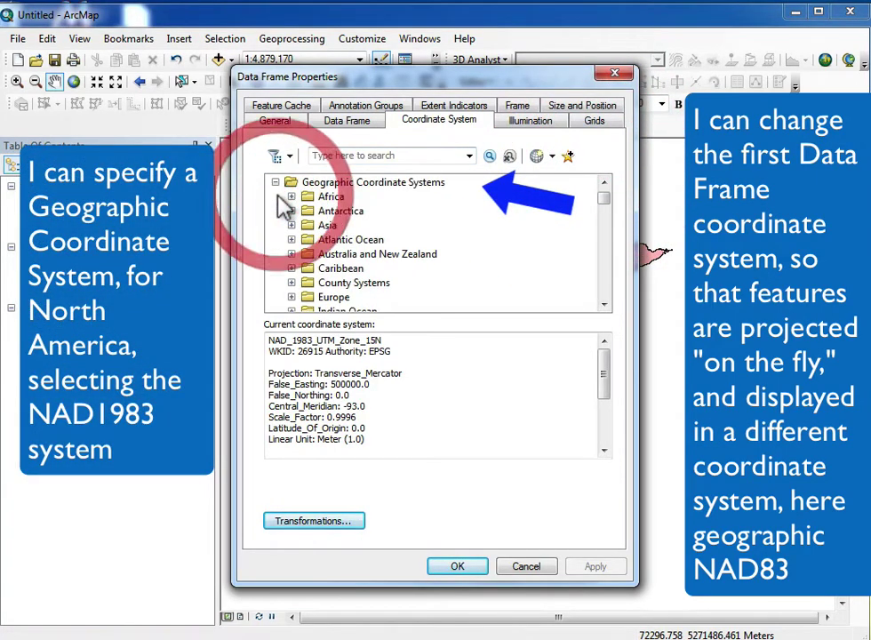
click(608, 274)
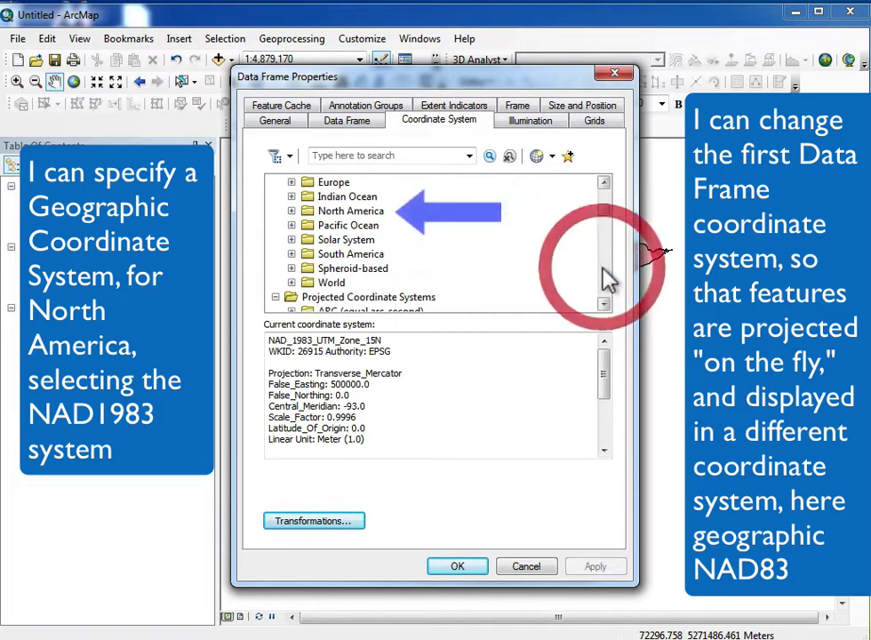
click(292, 211)
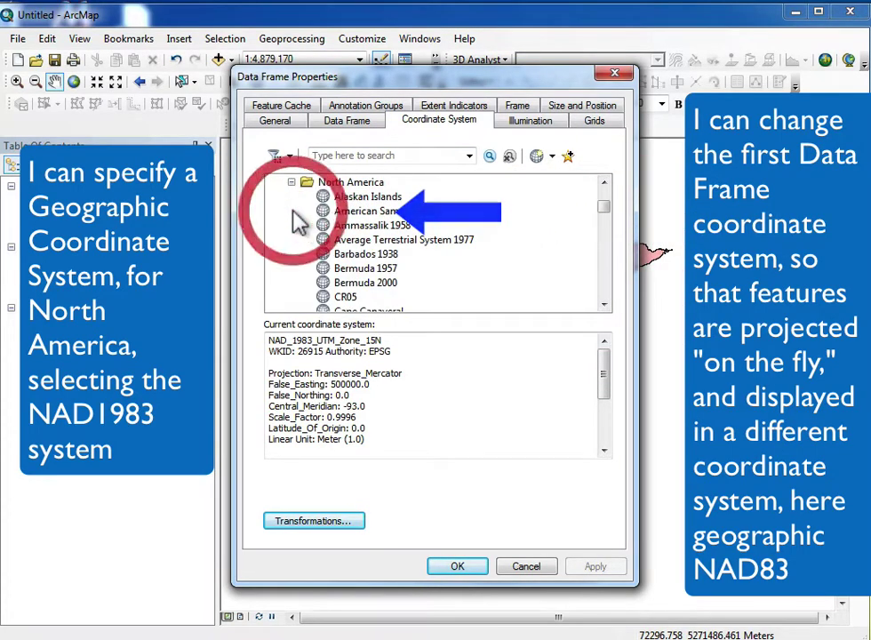
click(604, 300)
click(602, 289)
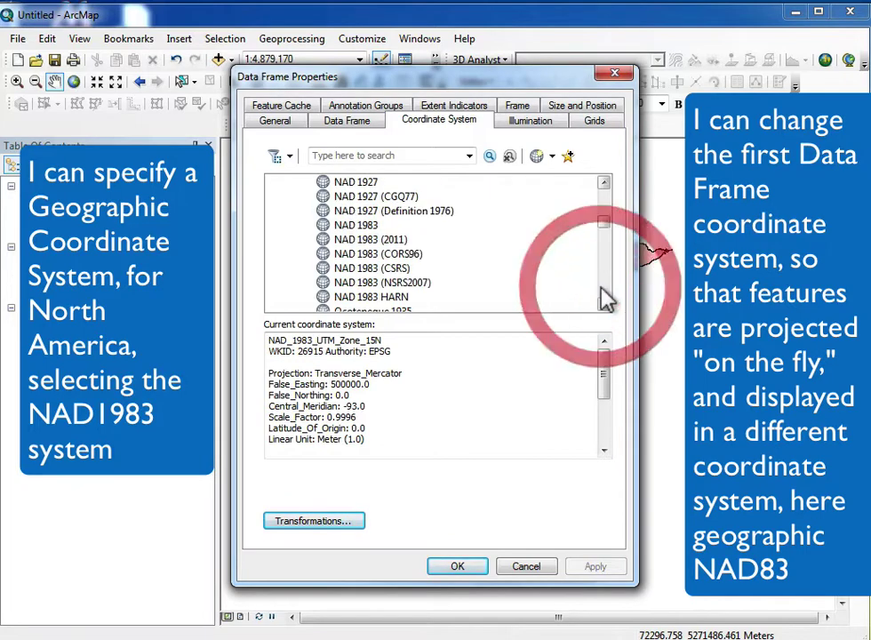
click(355, 226)
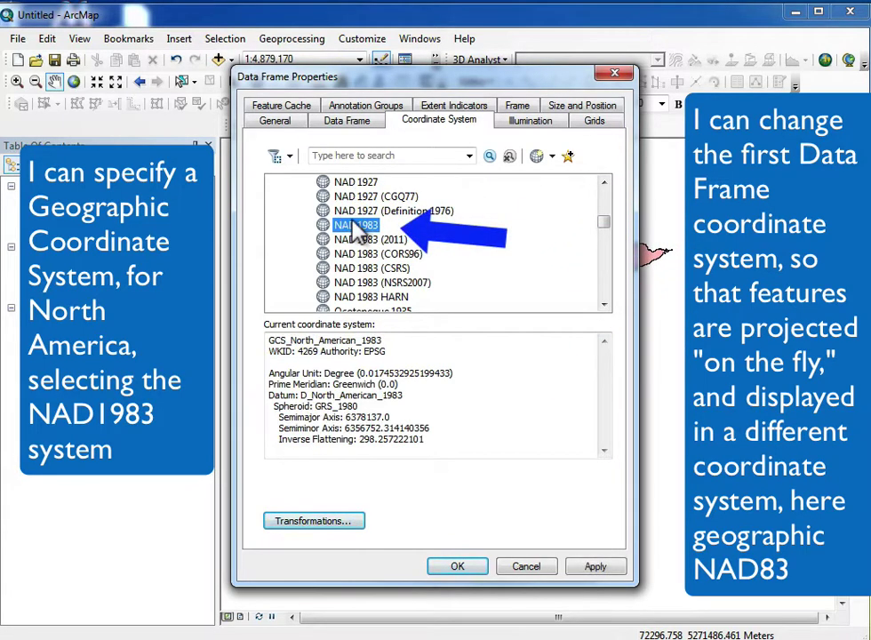
click(592, 569)
click(460, 567)
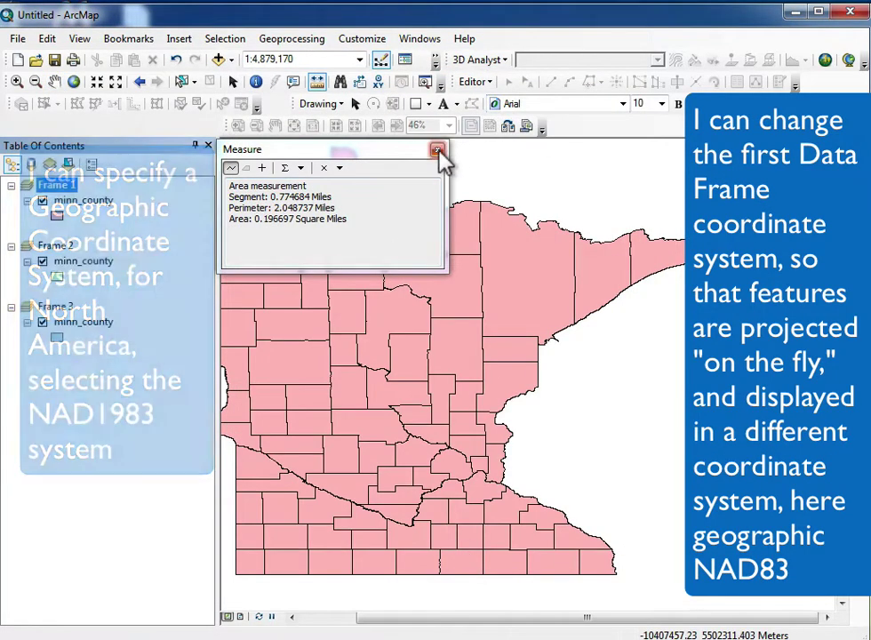
Close the area measurement results, then activate Frame 2, Frame 1, and Frame 2 again.
click(437, 150)
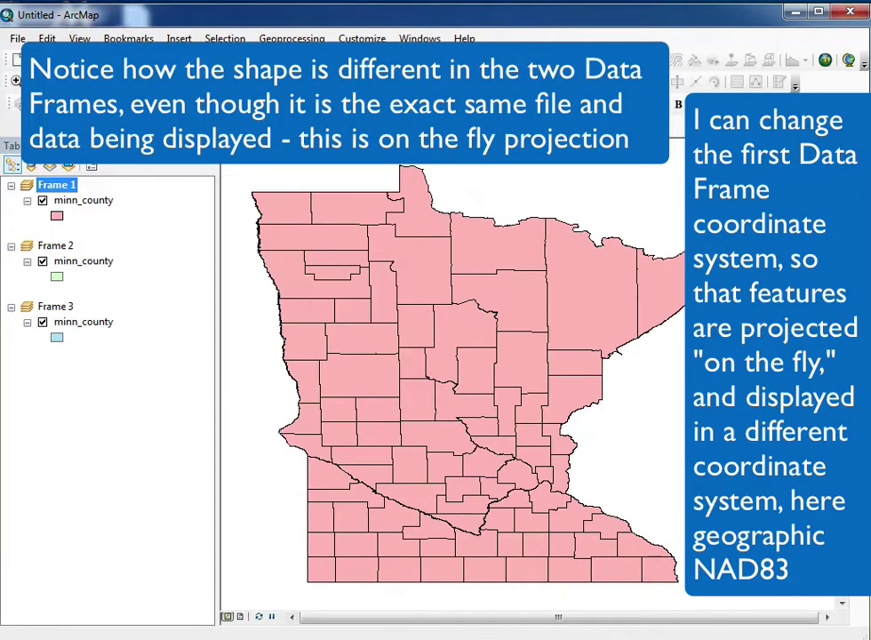
click(57, 246)
right_click(57, 246)
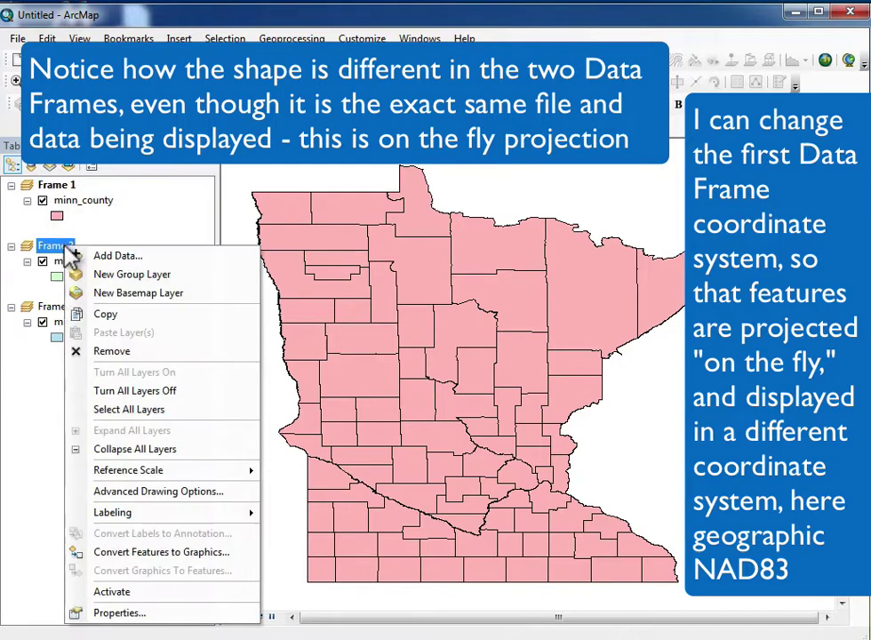
click(169, 592)
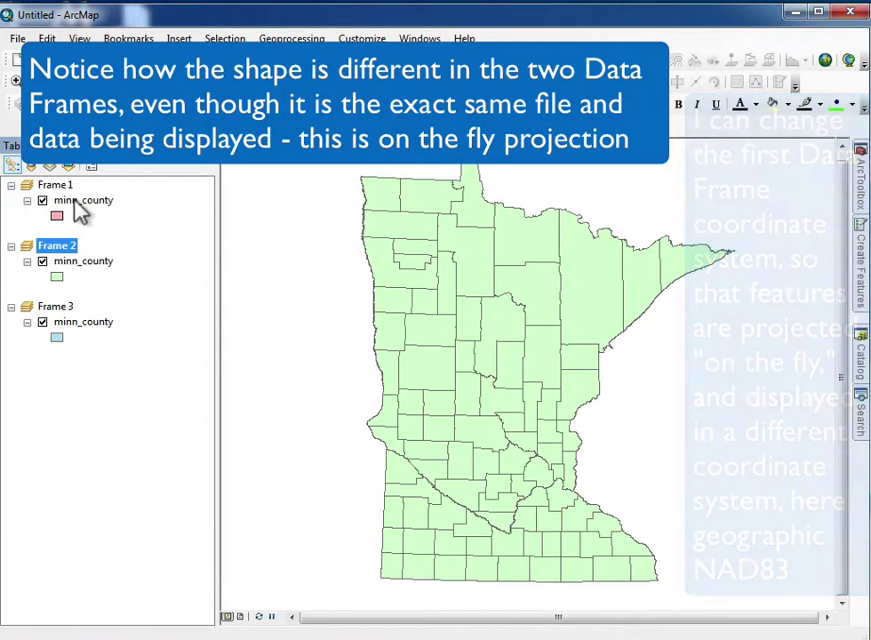
click(71, 186)
right_click(72, 187)
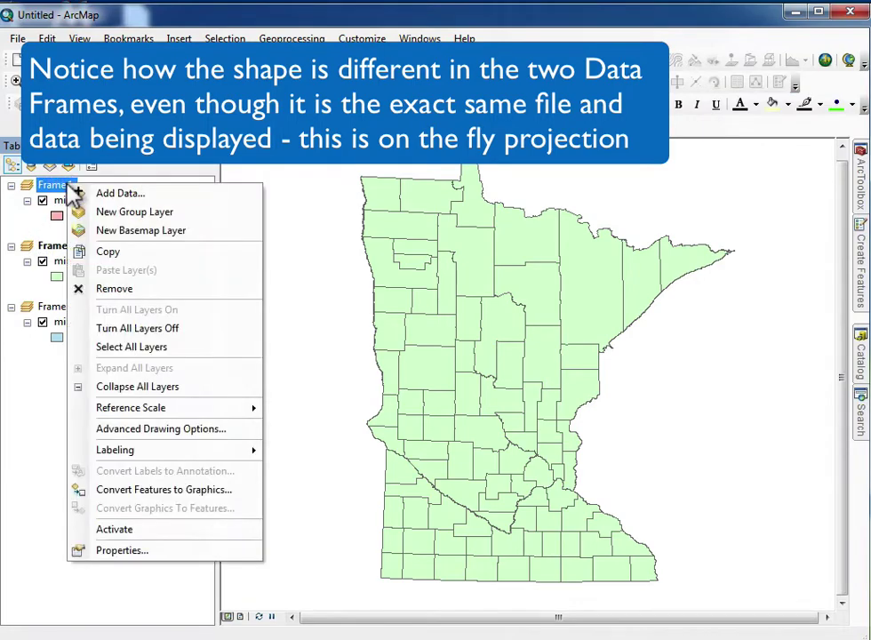
click(144, 531)
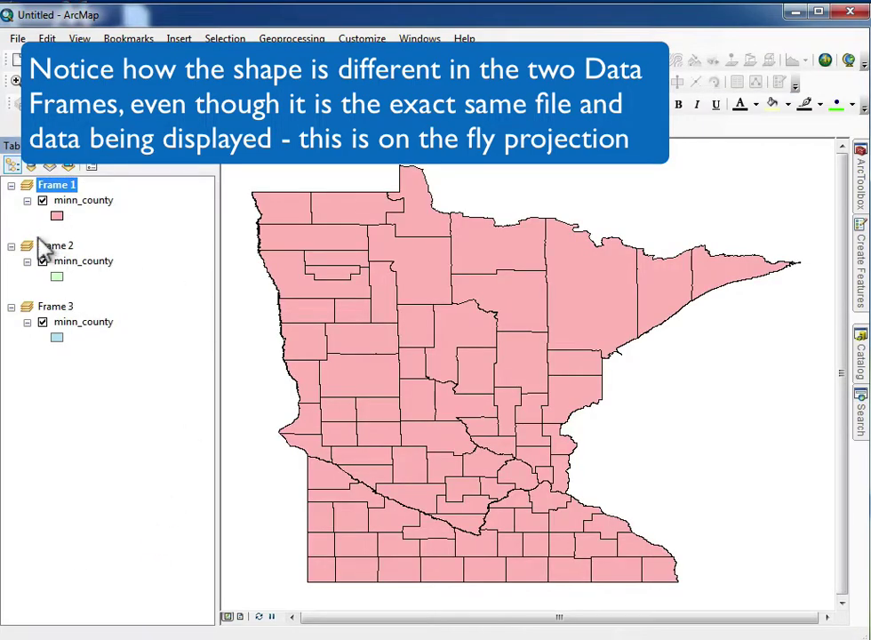
right_click(56, 253)
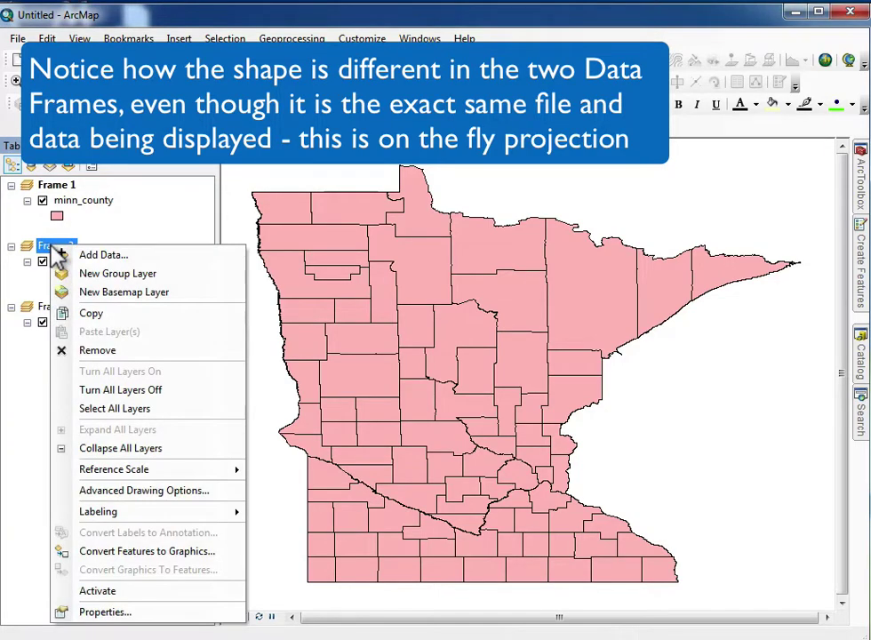
click(173, 591)
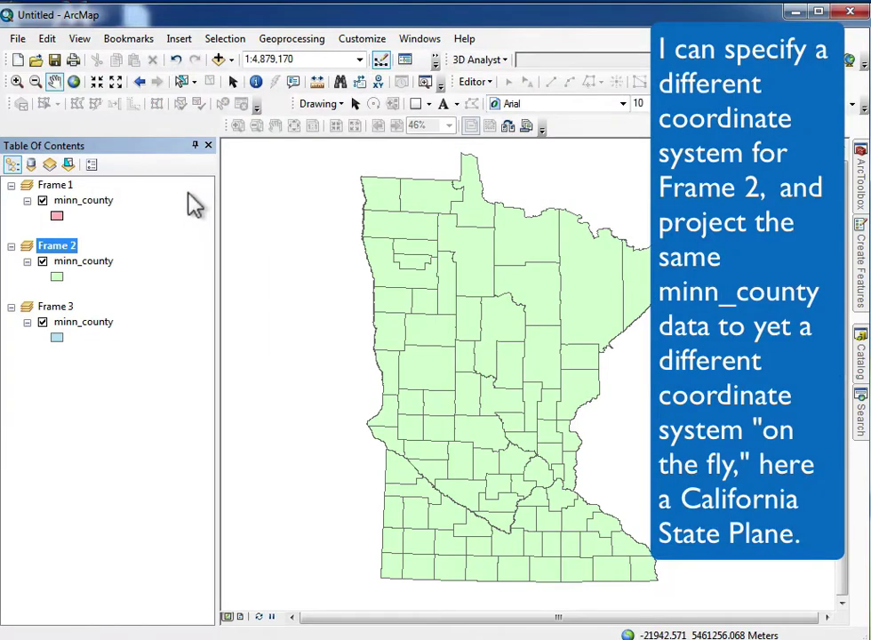
Give Frame 2 NAD 1983 (CORS96) StatePlane California II FIPS 0402 (US Feet) and apply it.
right_click(75, 249)
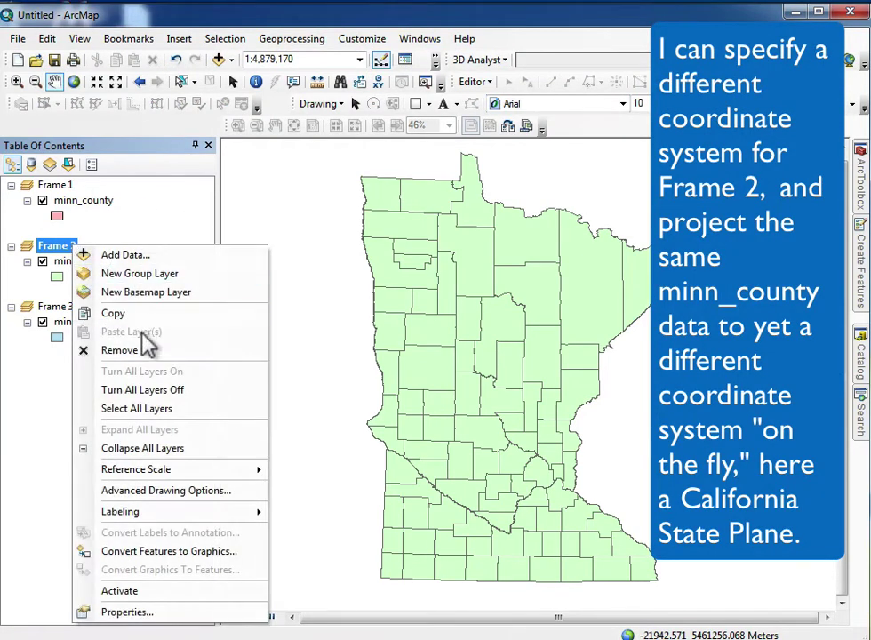
click(153, 611)
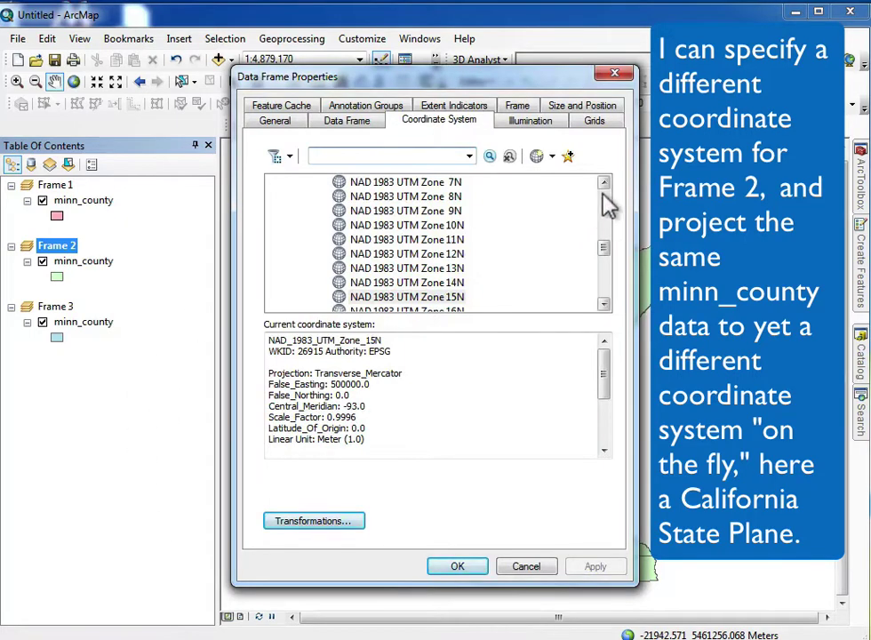
scroll(607, 194, up, 3)
click(309, 196)
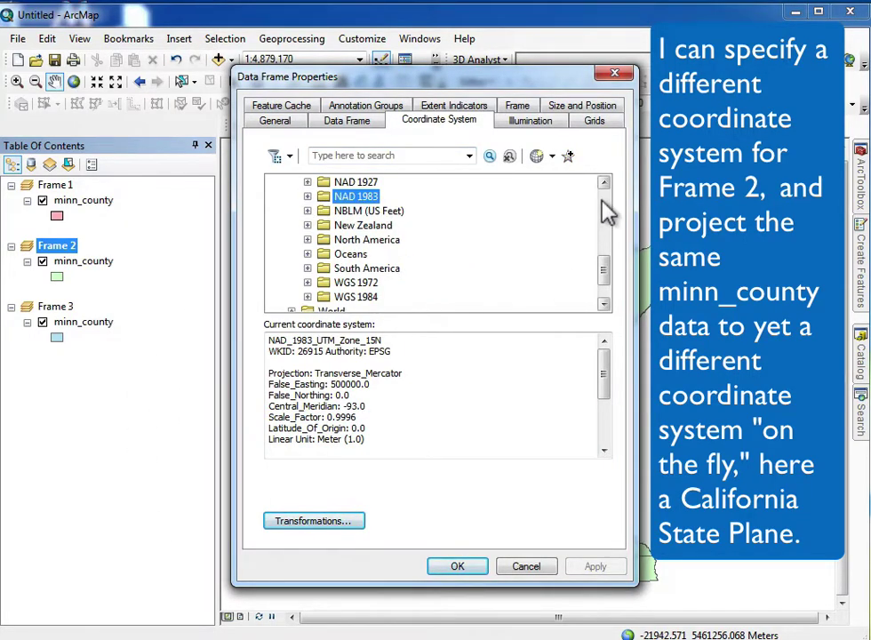
scroll(577, 209, up, 3)
click(295, 207)
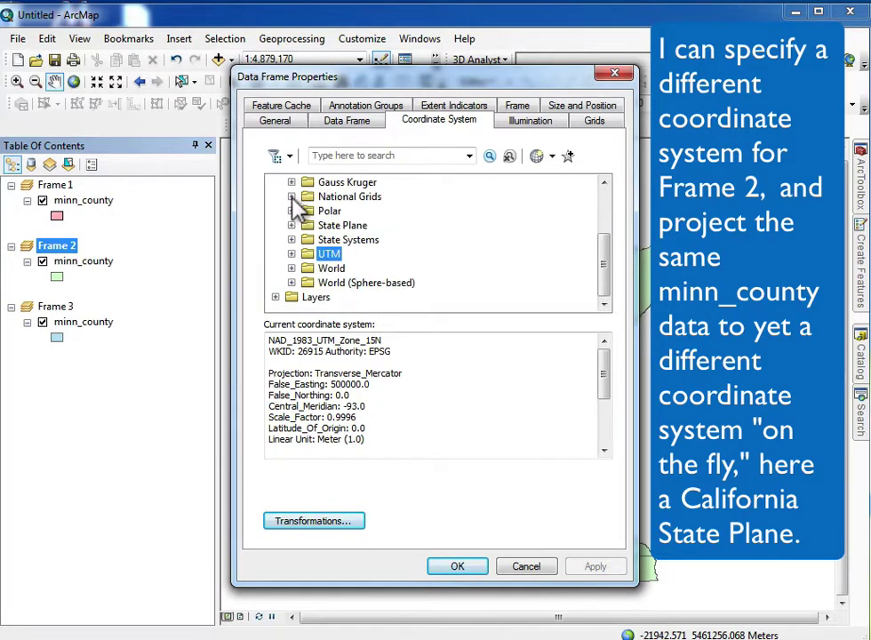
click(293, 226)
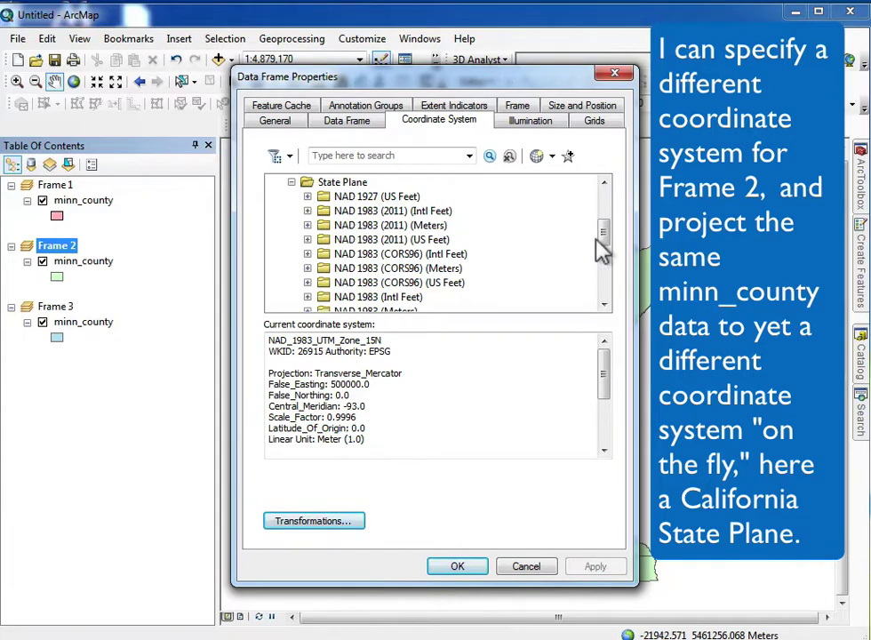
drag(599, 237, 604, 241)
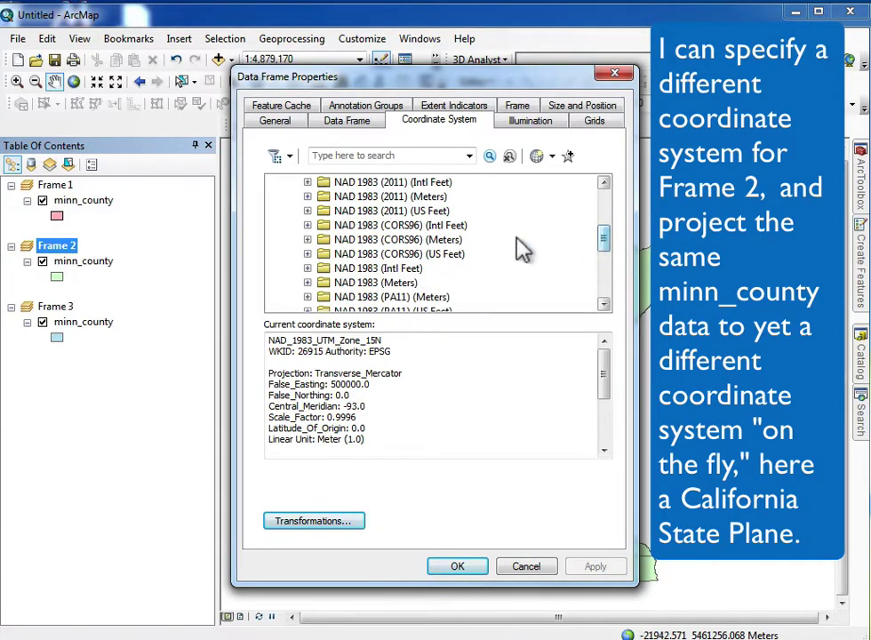
click(306, 253)
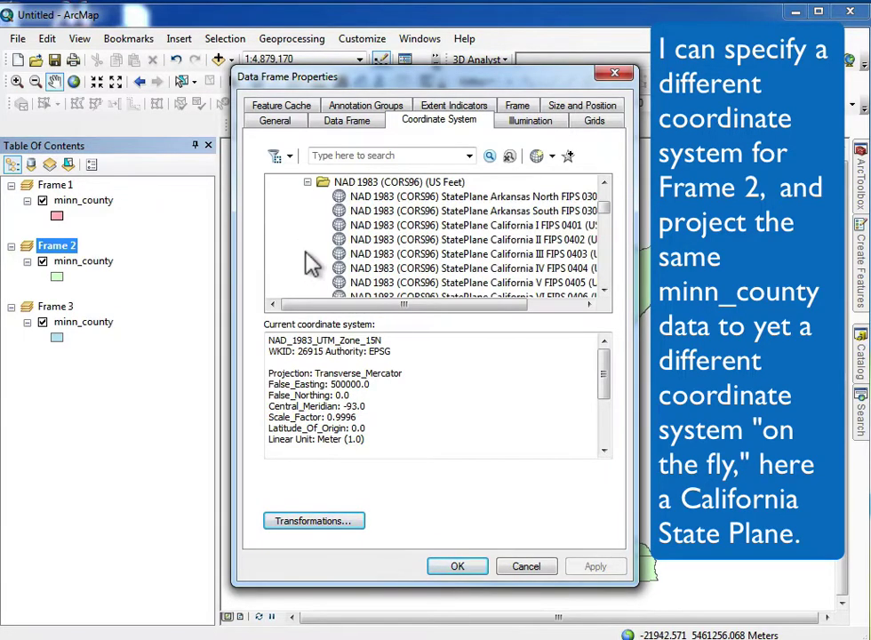
click(522, 240)
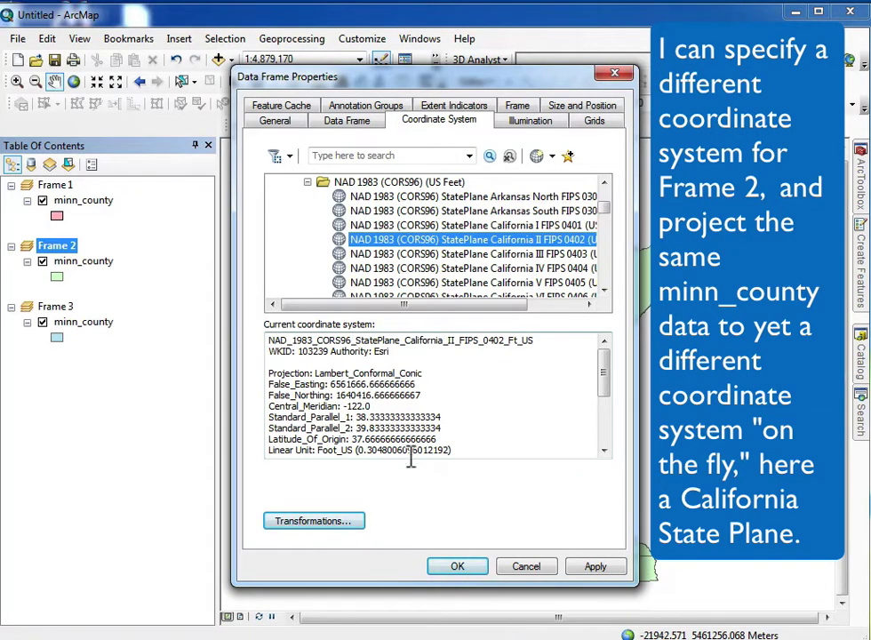
click(596, 567)
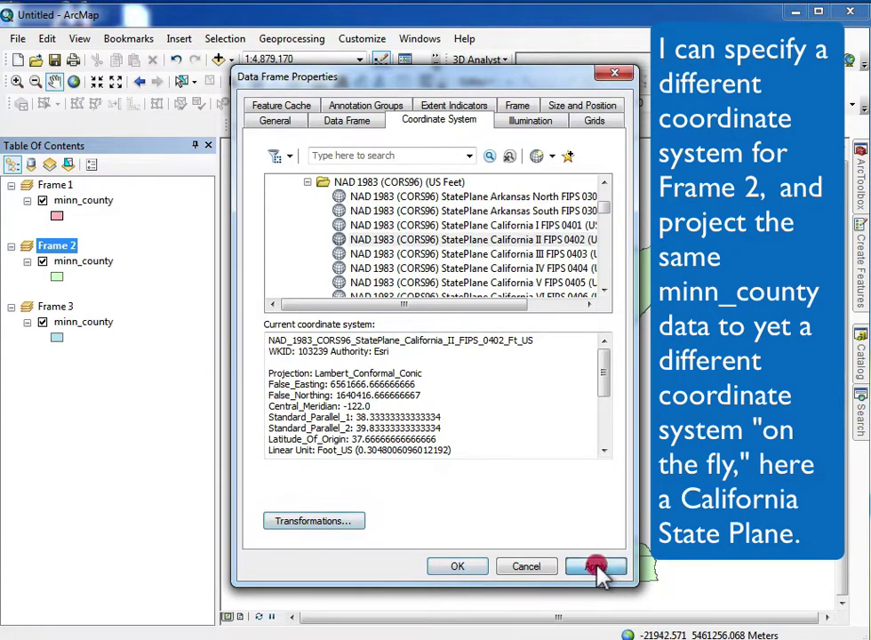
Close Frame 2's properties, then activate Frame 1, Frame 2 and Frame 3 in turn.
click(477, 569)
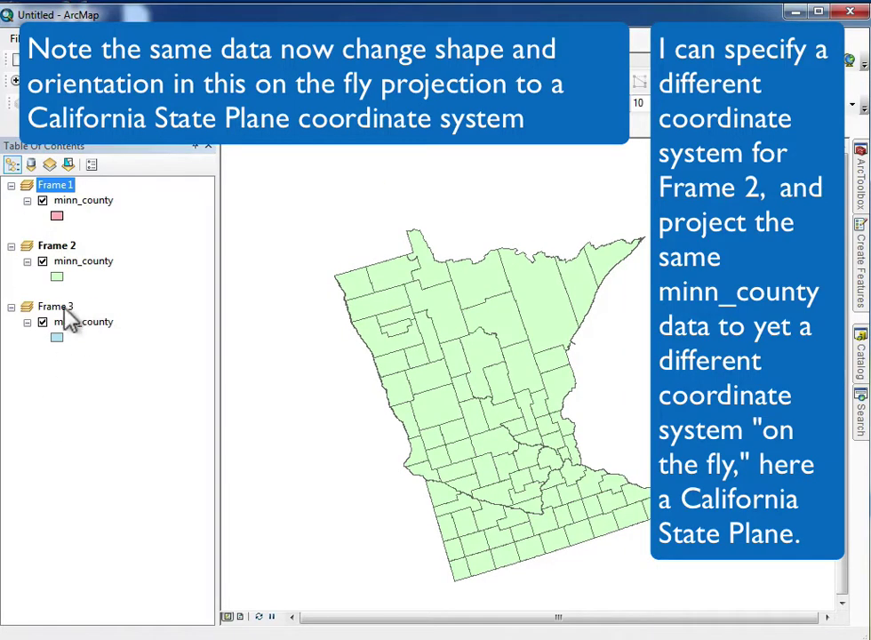
right_click(66, 195)
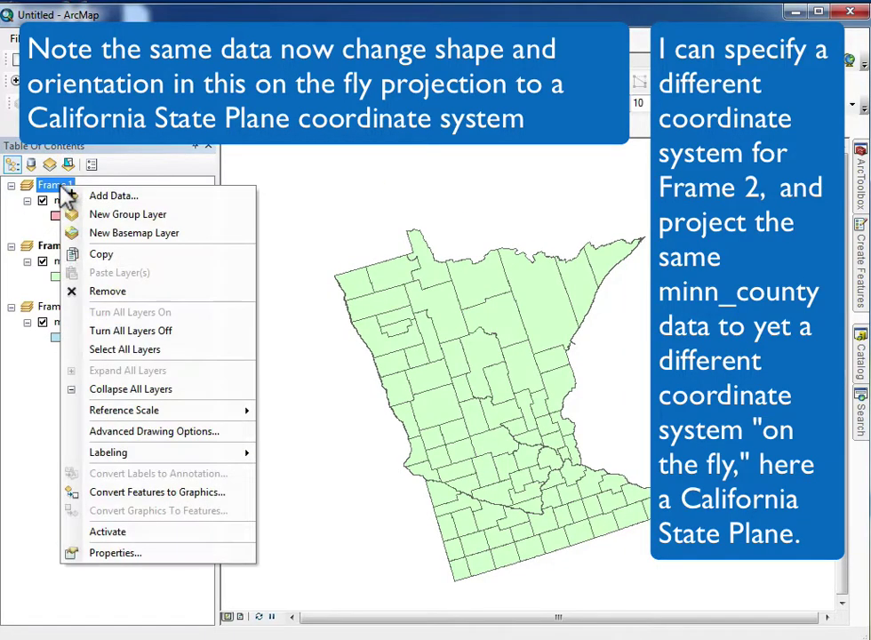
click(149, 540)
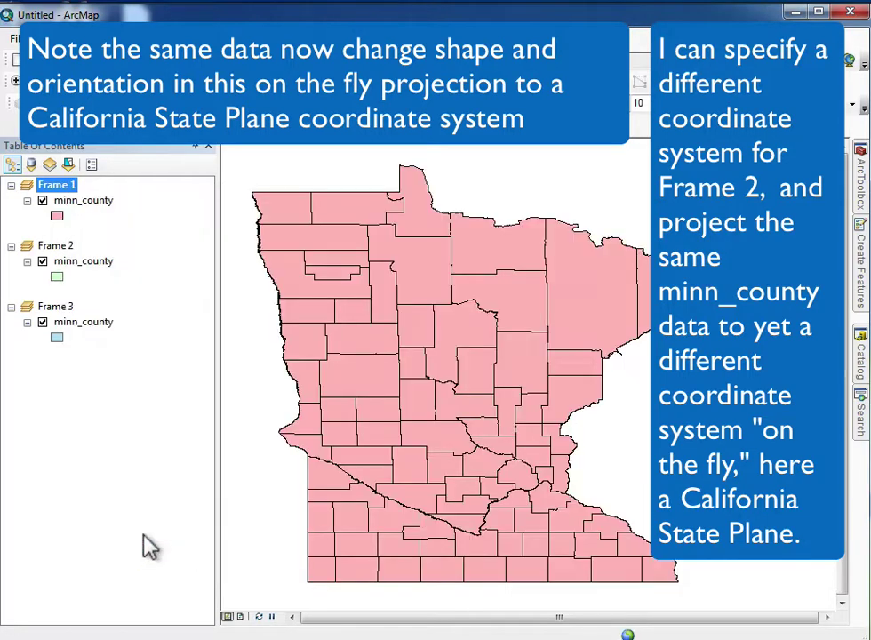
right_click(56, 250)
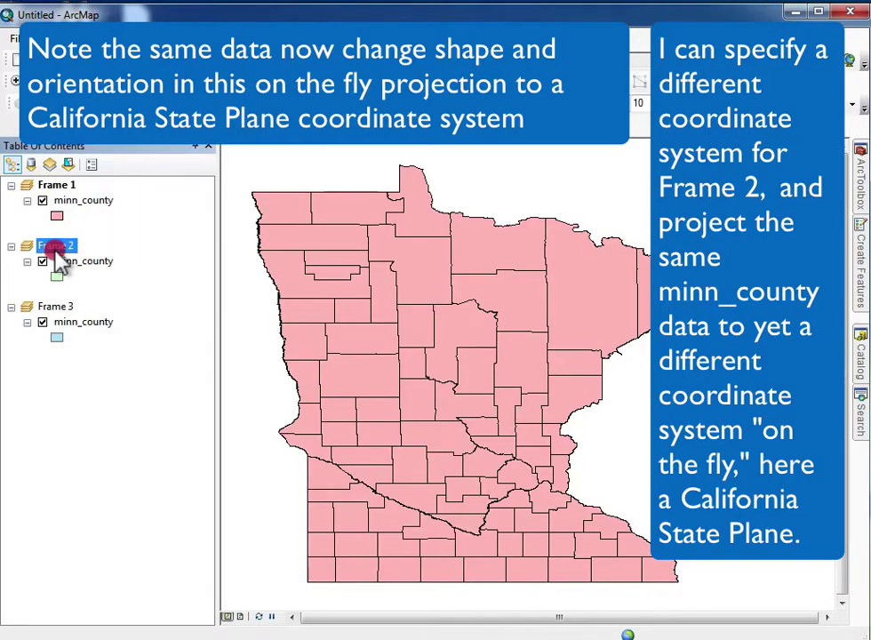
click(137, 595)
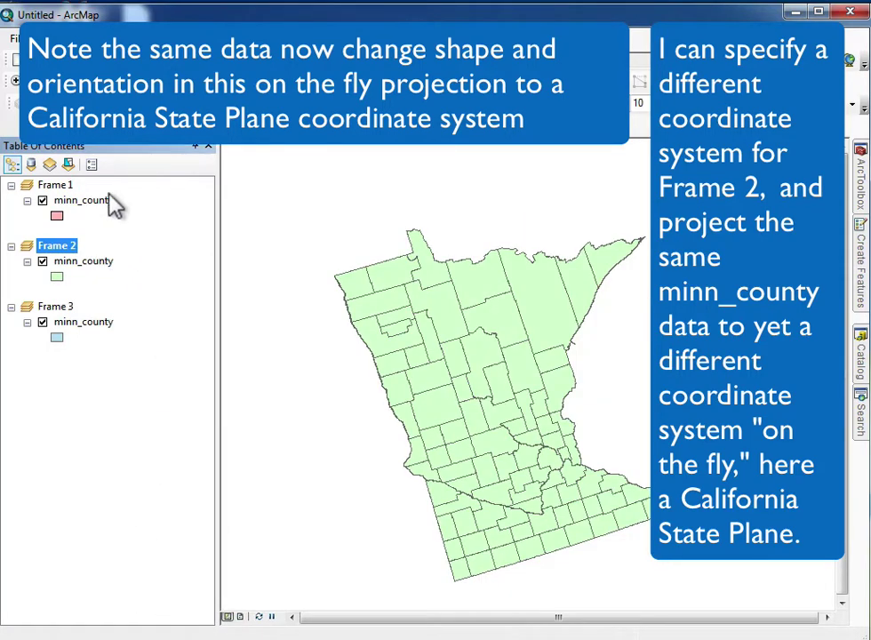
right_click(69, 312)
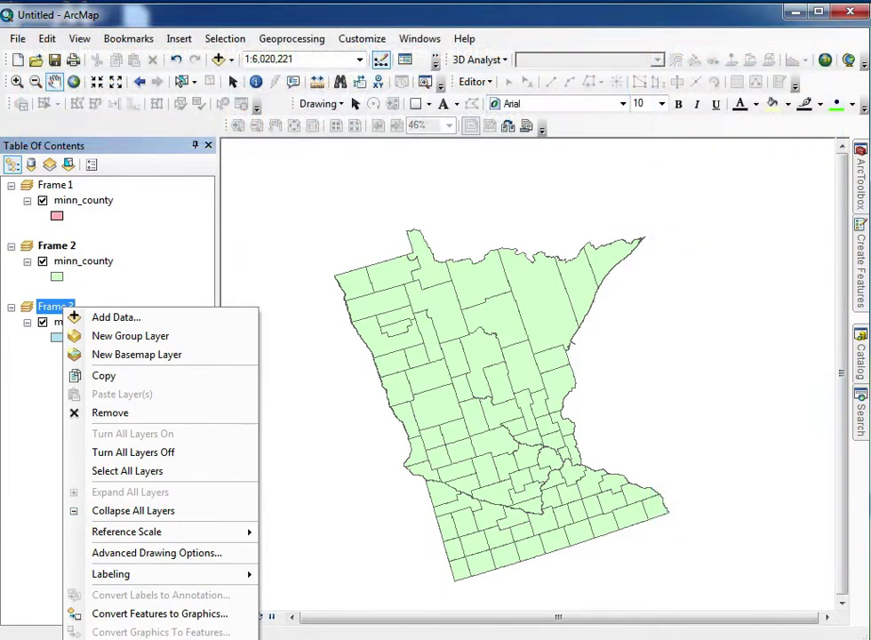
click(137, 638)
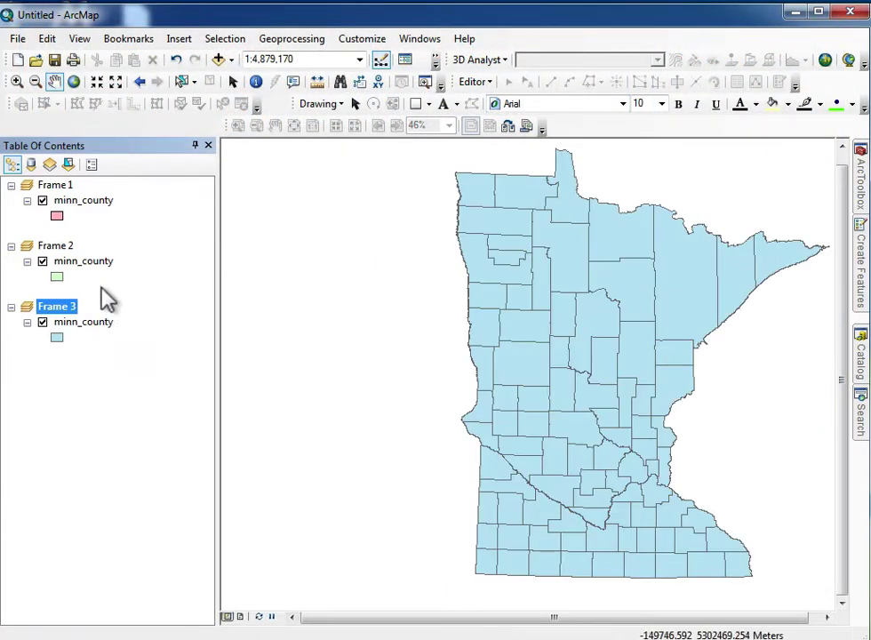
Set Frame 3 to Continental > North America > NAD 1983 (2011) Contiguous USA Albers and apply.
right_click(69, 313)
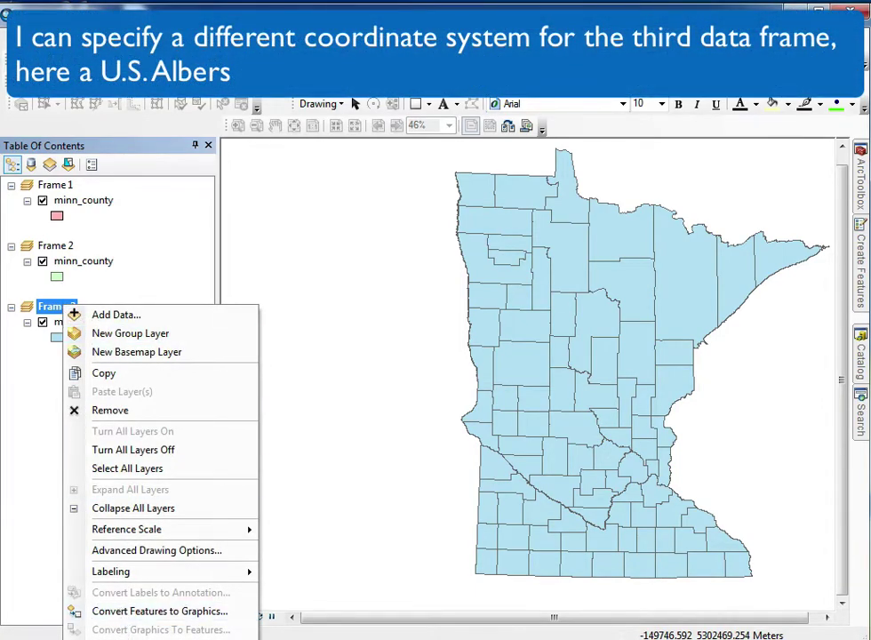
click(125, 639)
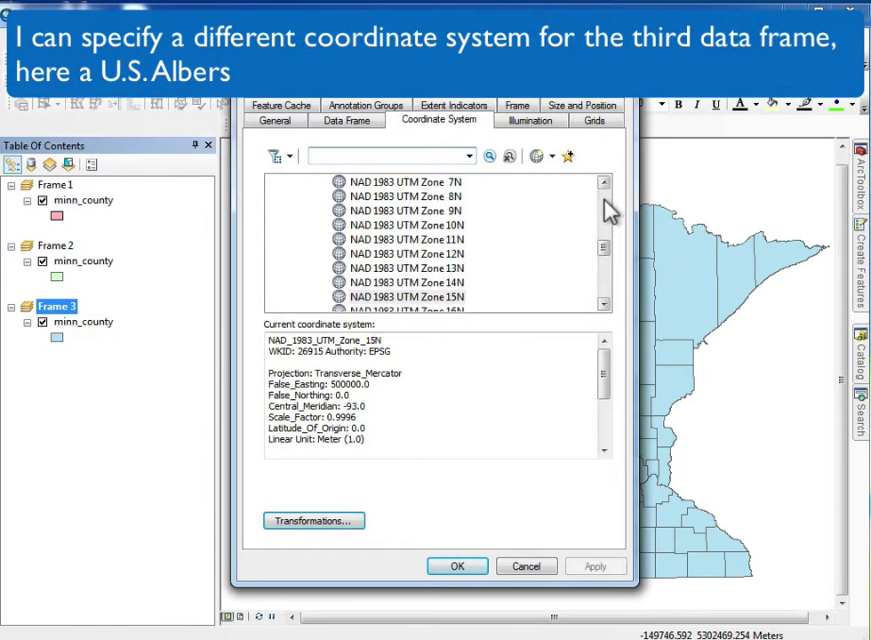
scroll(609, 211, up, 3)
click(308, 197)
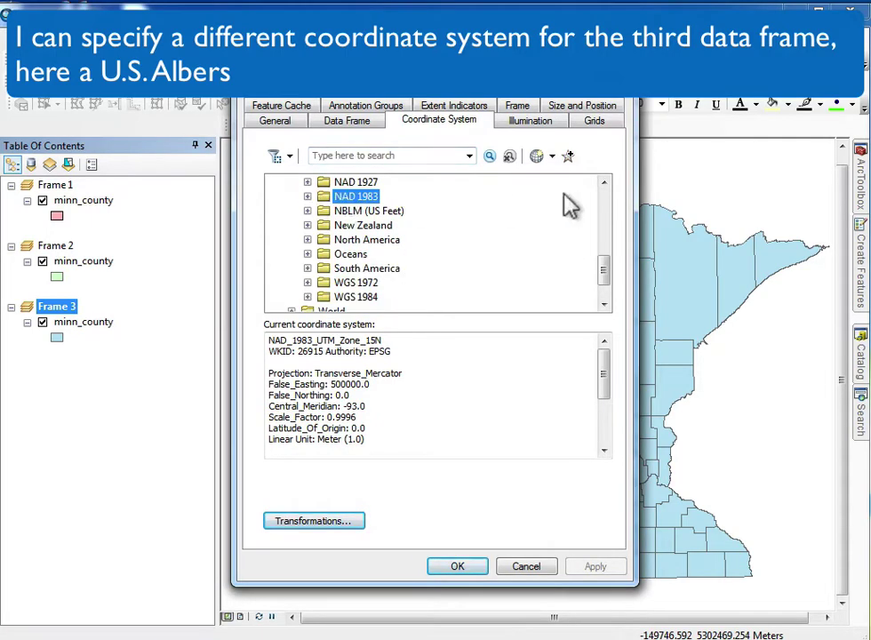
scroll(613, 204, up, 3)
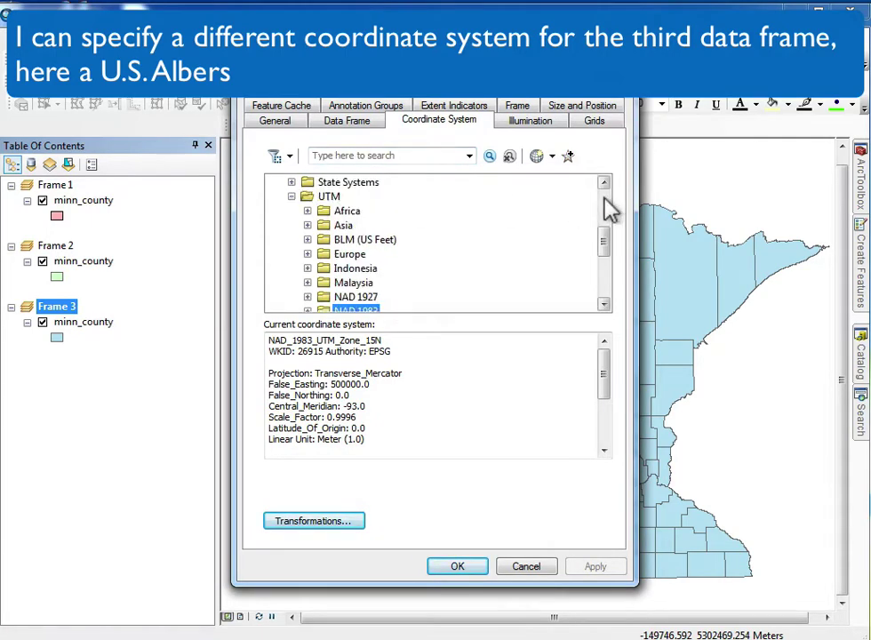
click(291, 196)
drag(597, 251, 599, 229)
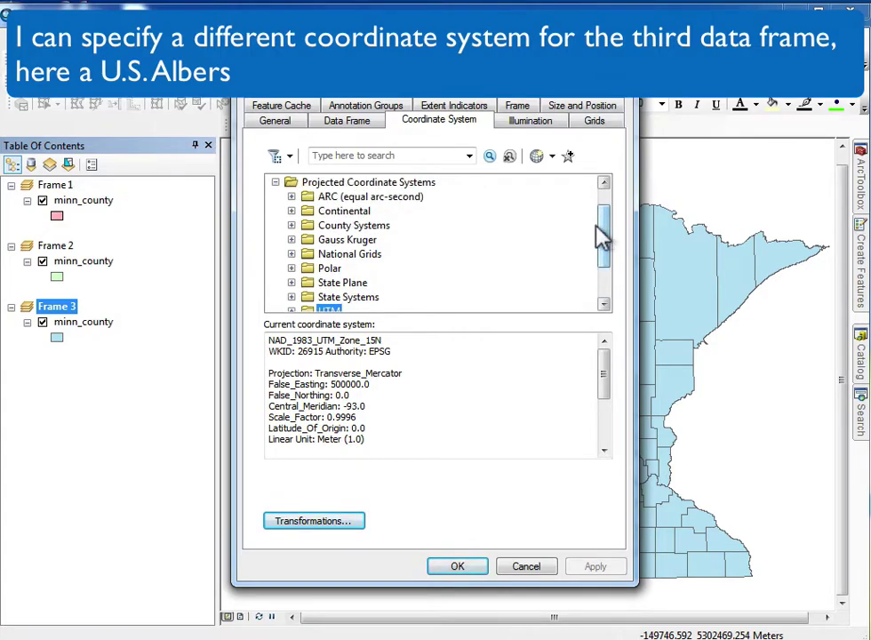
click(291, 211)
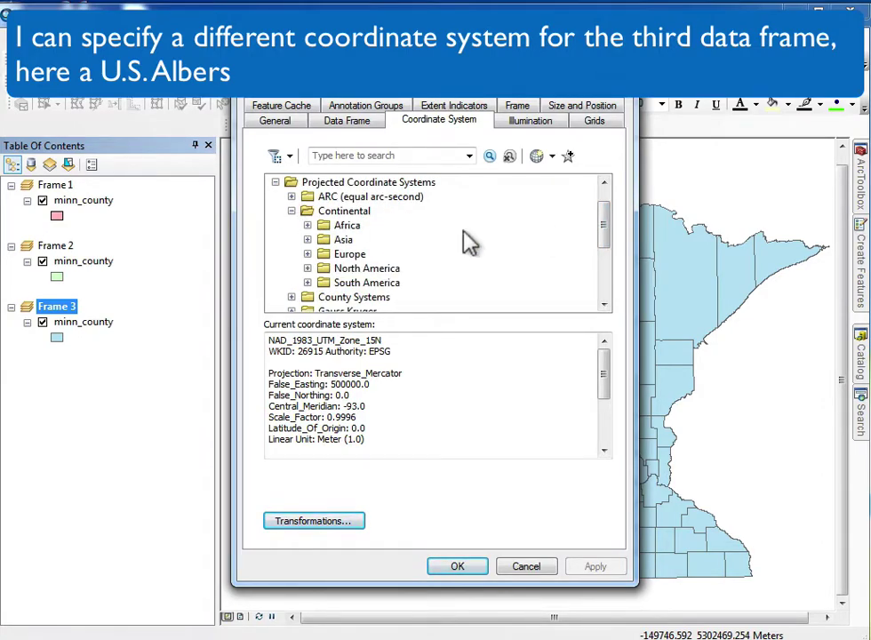
click(308, 269)
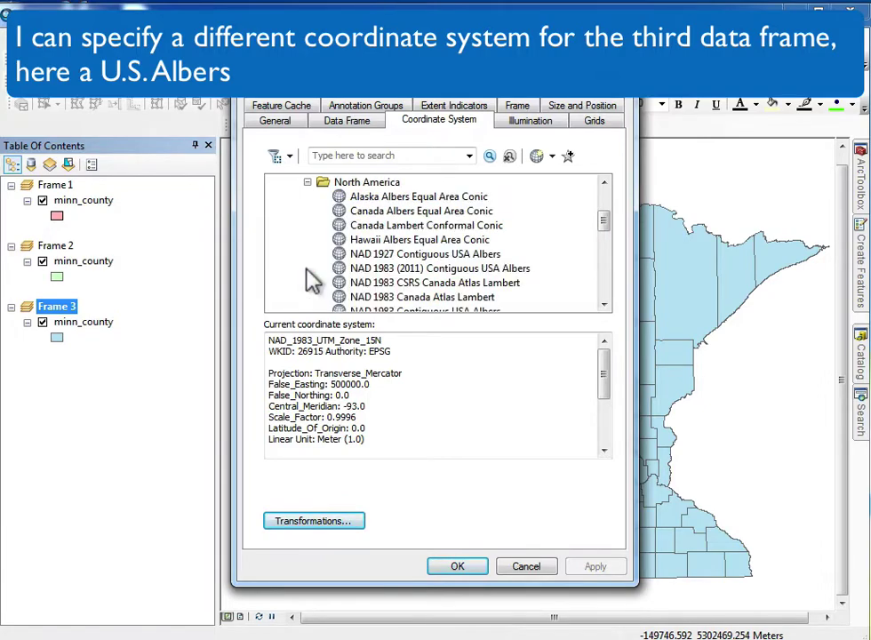
click(358, 269)
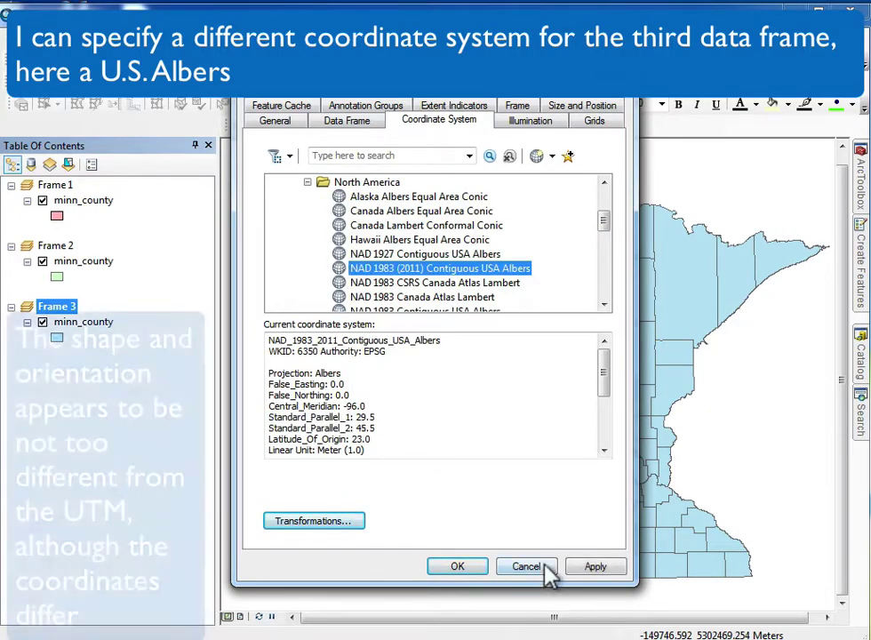
click(597, 570)
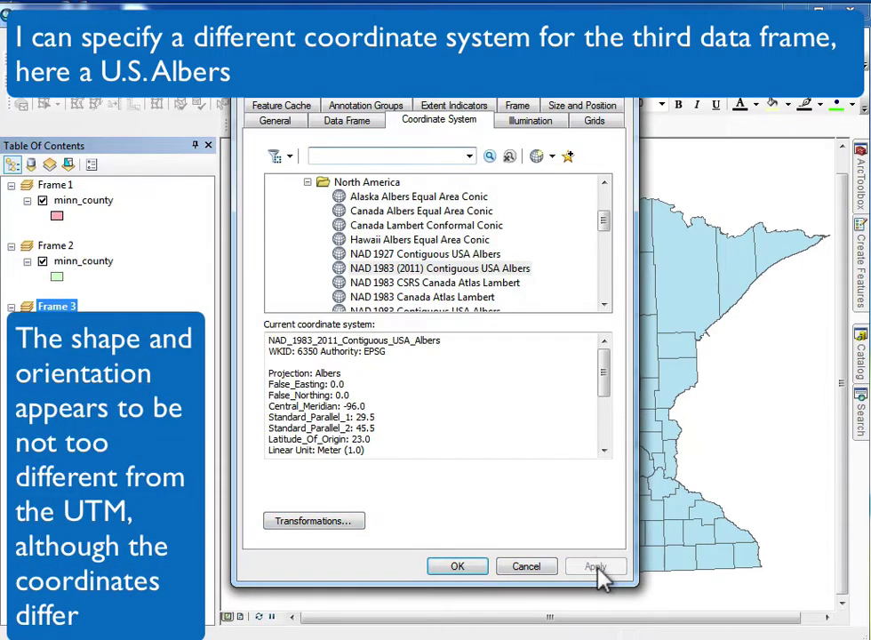
click(464, 566)
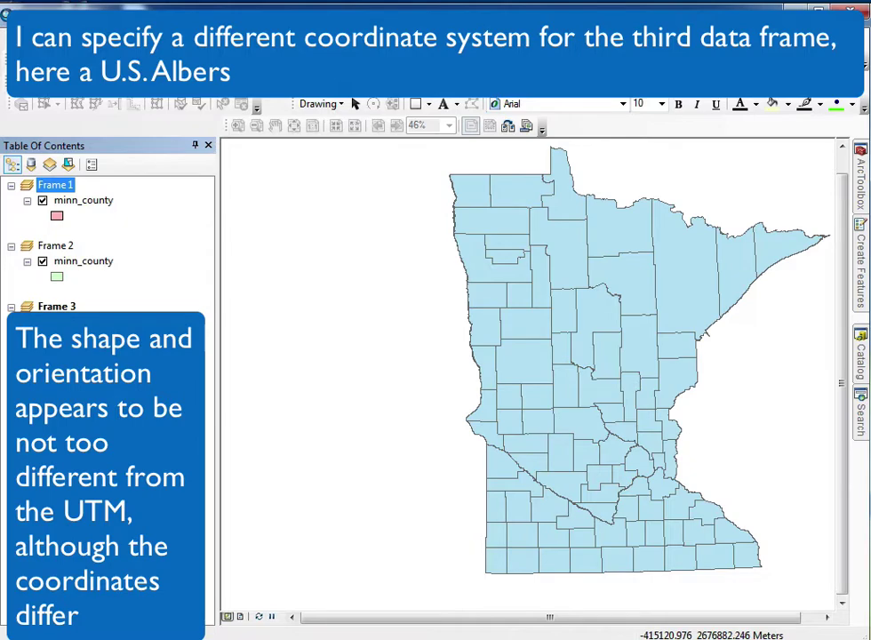
Reopen Frame 3's properties to verify the Albers projection, then close them.
right_click(56, 307)
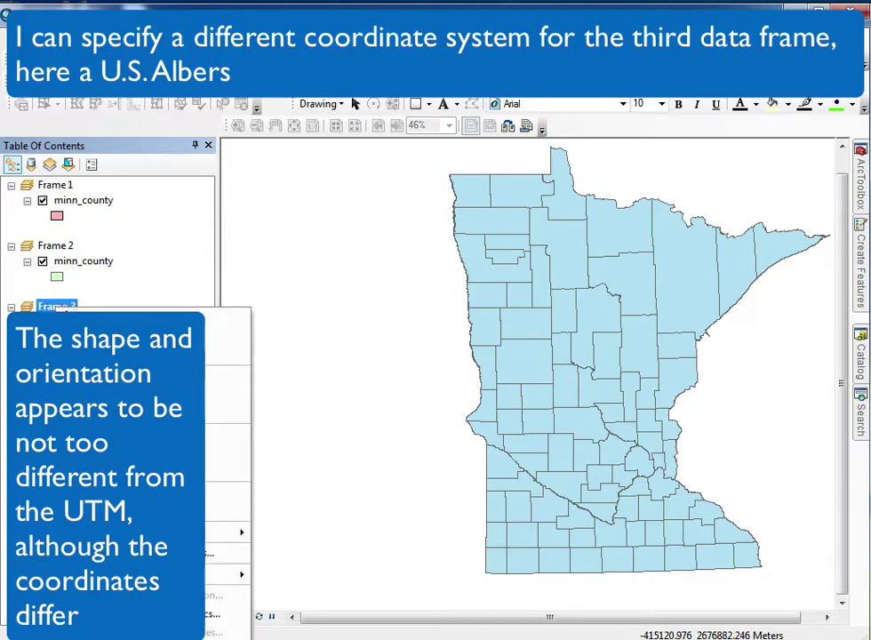
click(89, 636)
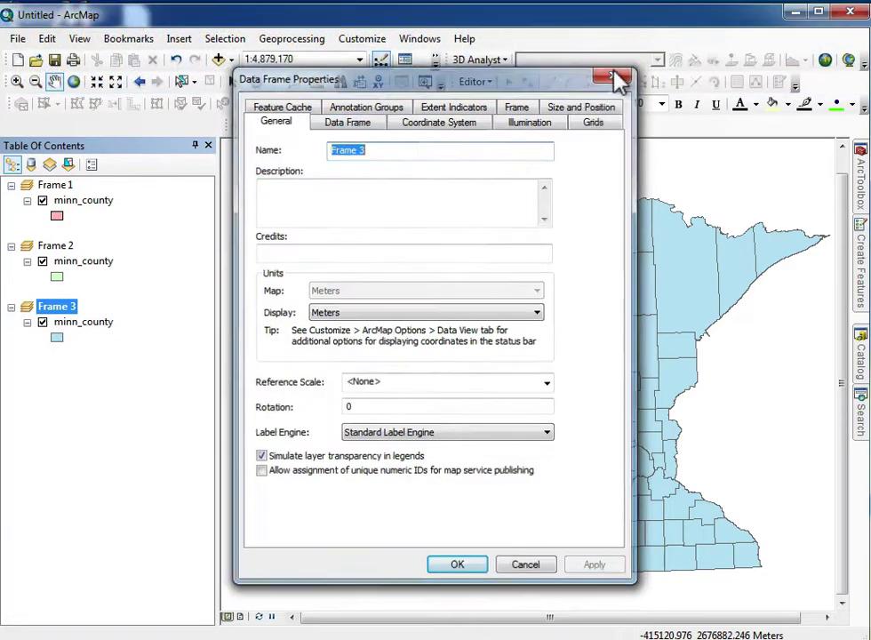
click(615, 78)
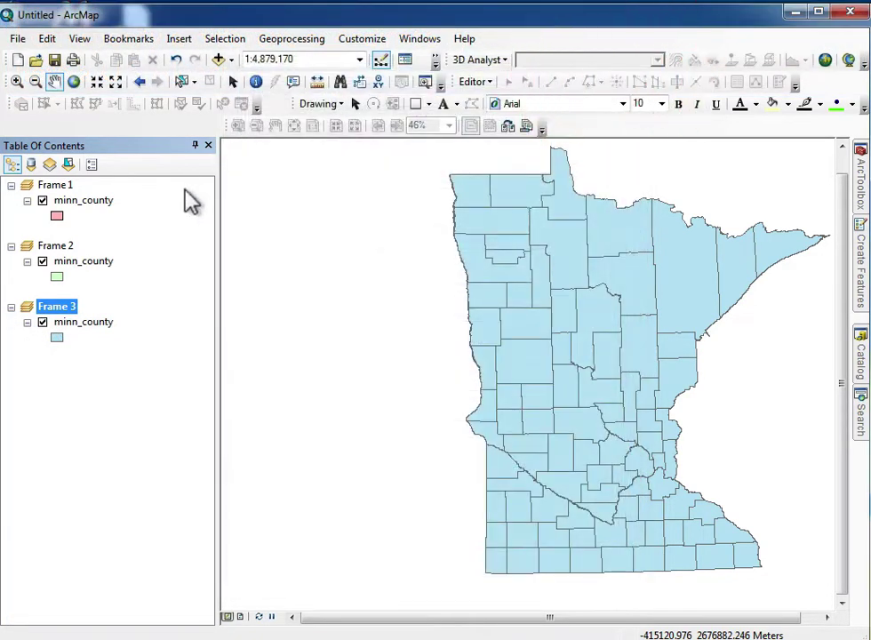
Make the pink Frame 1 the active data frame.
click(62, 187)
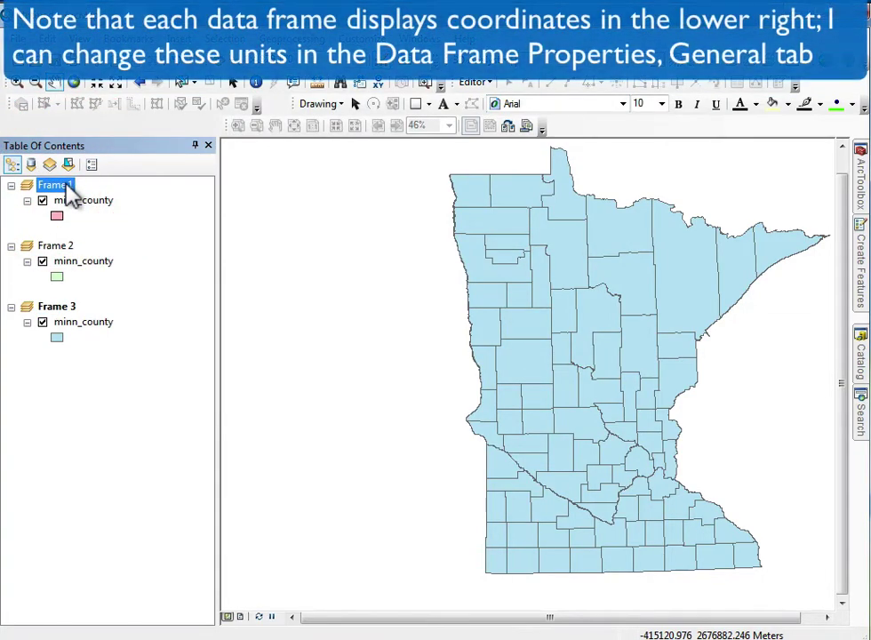
right_click(70, 196)
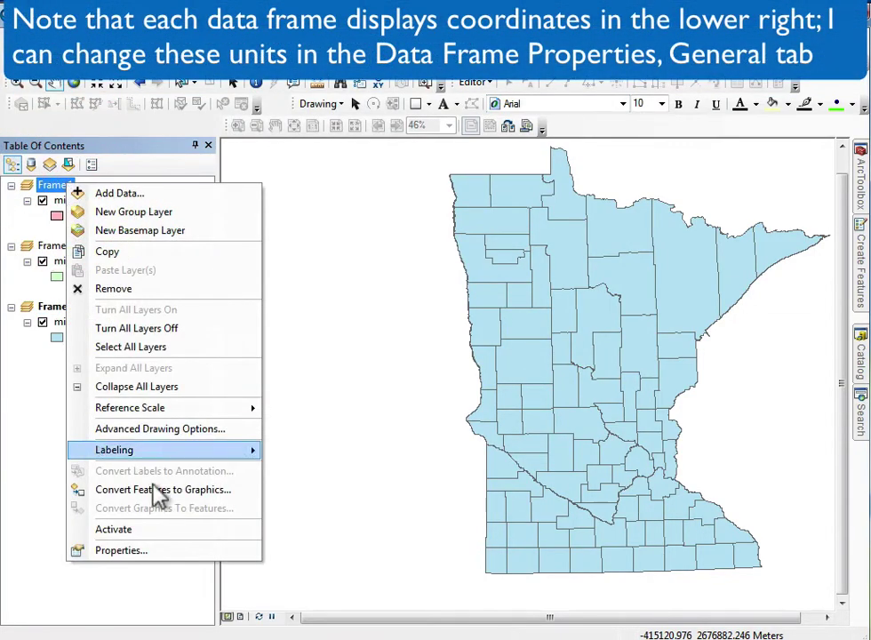
click(158, 529)
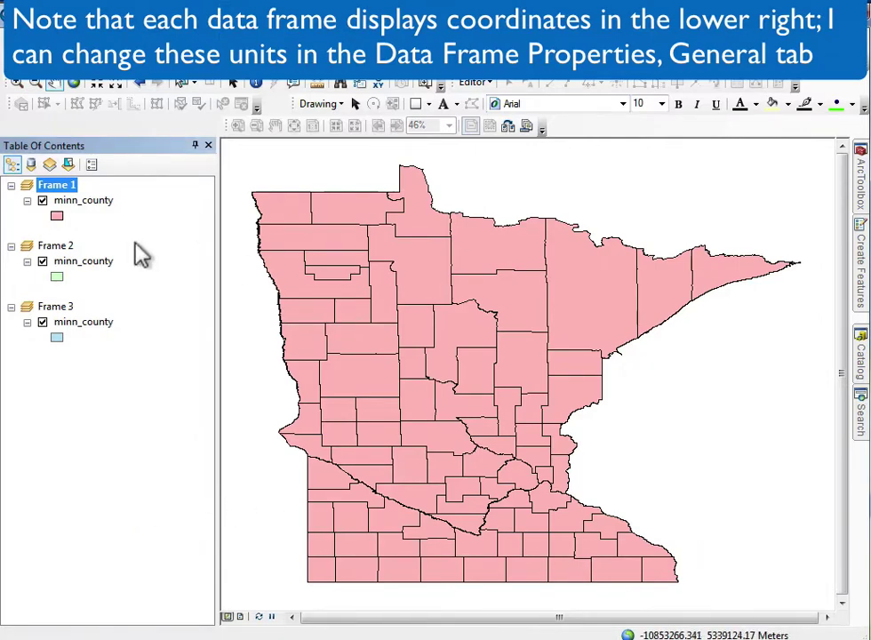
Change Frame 1's display units from Meters to Decimal Degrees and apply.
right_click(64, 188)
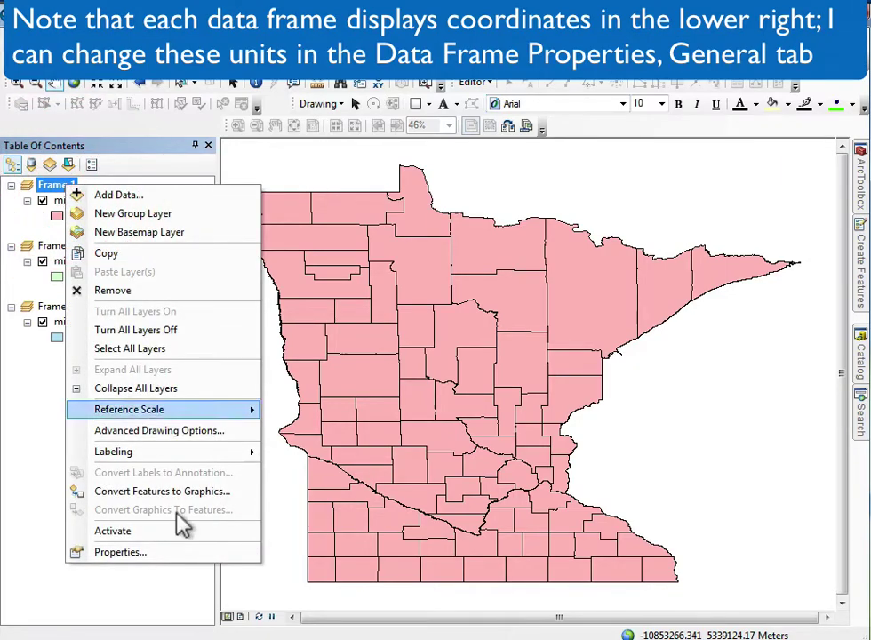
click(203, 551)
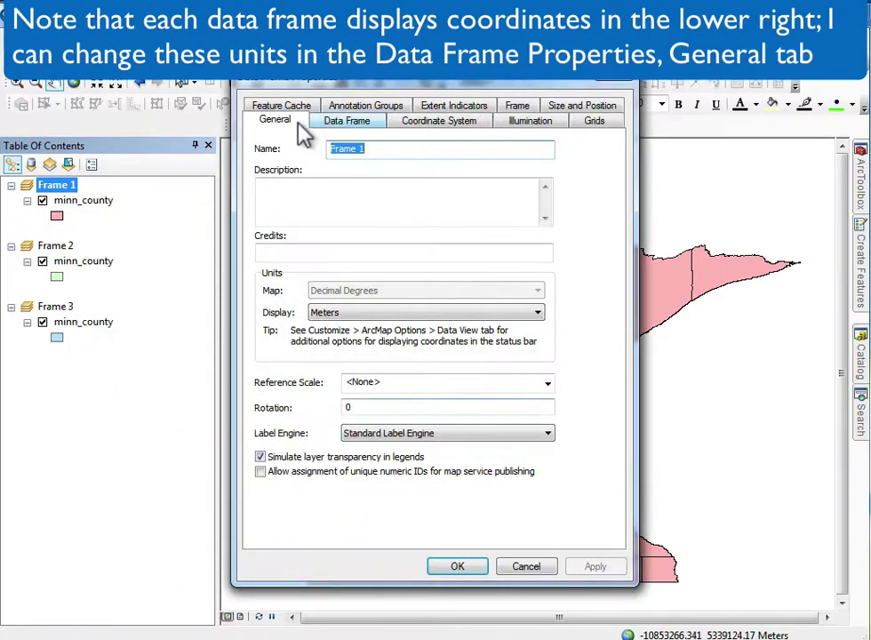
click(406, 118)
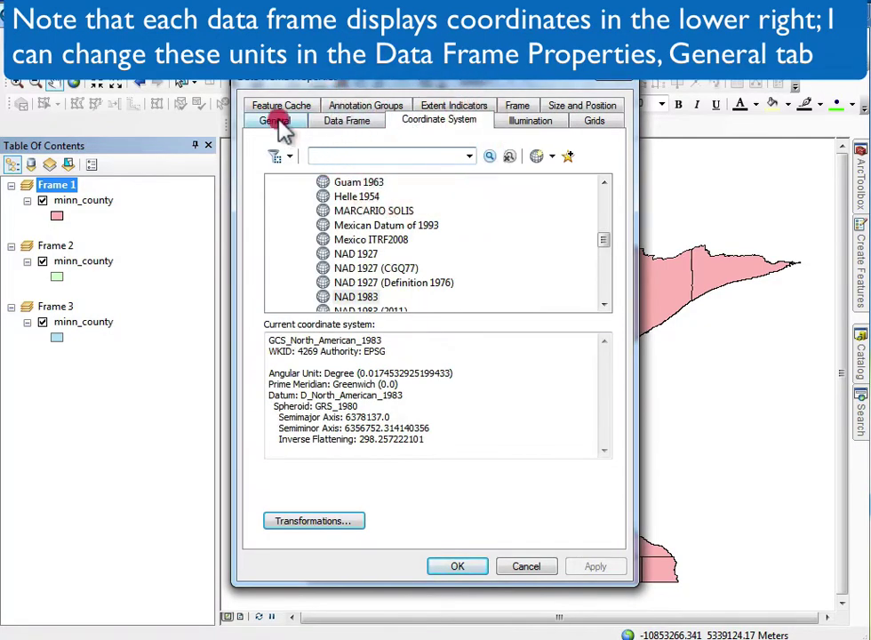
click(278, 122)
click(538, 316)
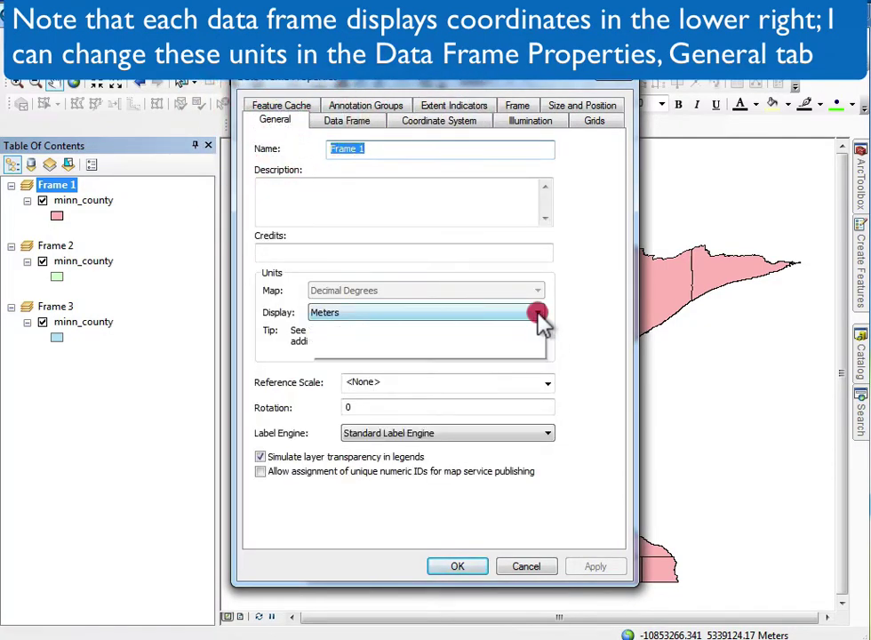
click(476, 449)
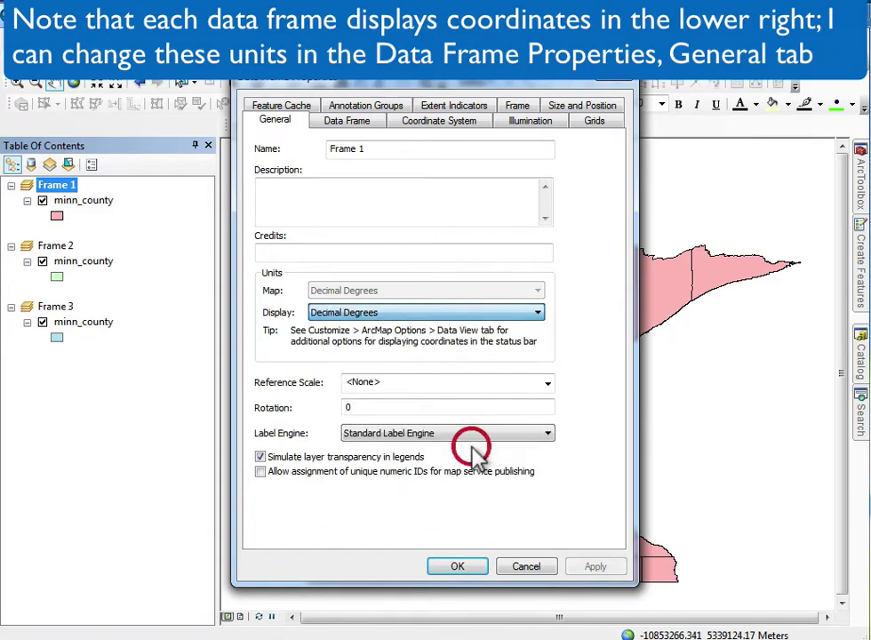
click(594, 567)
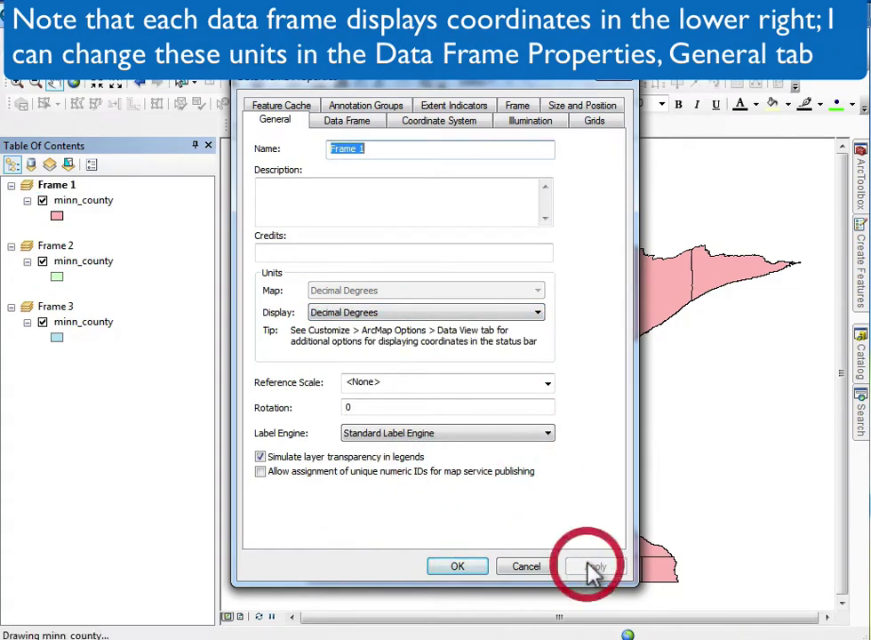
click(455, 568)
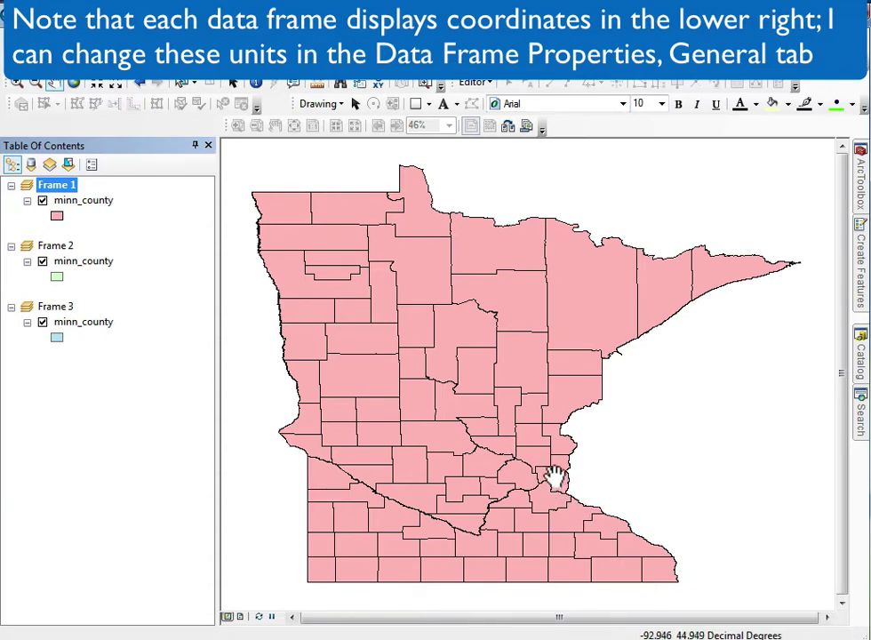
Activate the green Frame 2, then show all three frames in Layout View.
right_click(55, 246)
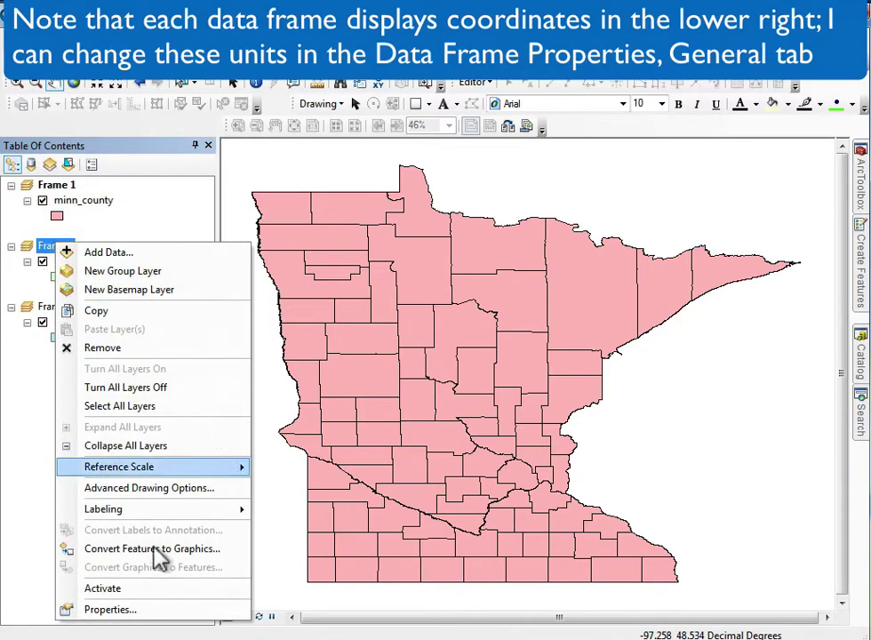
click(165, 588)
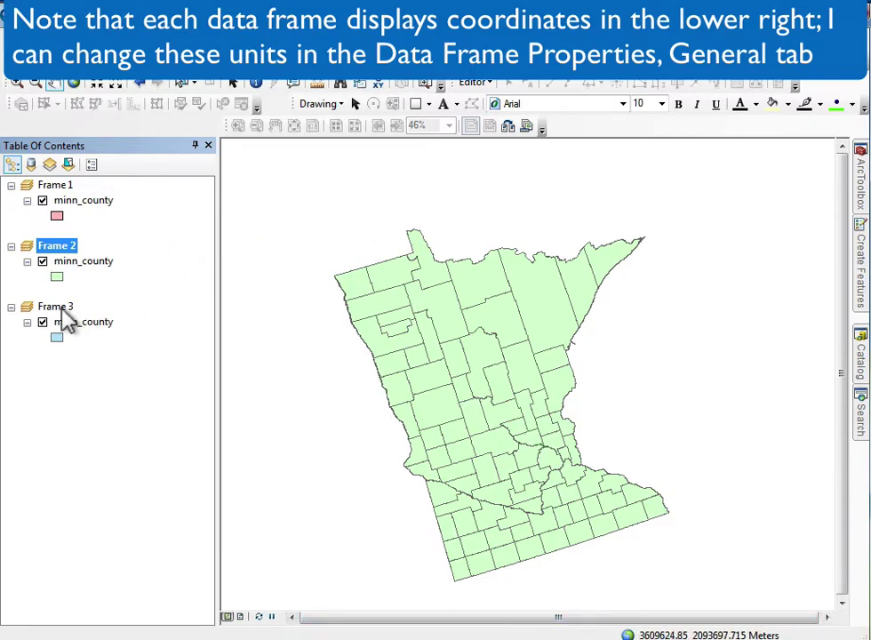
click(240, 617)
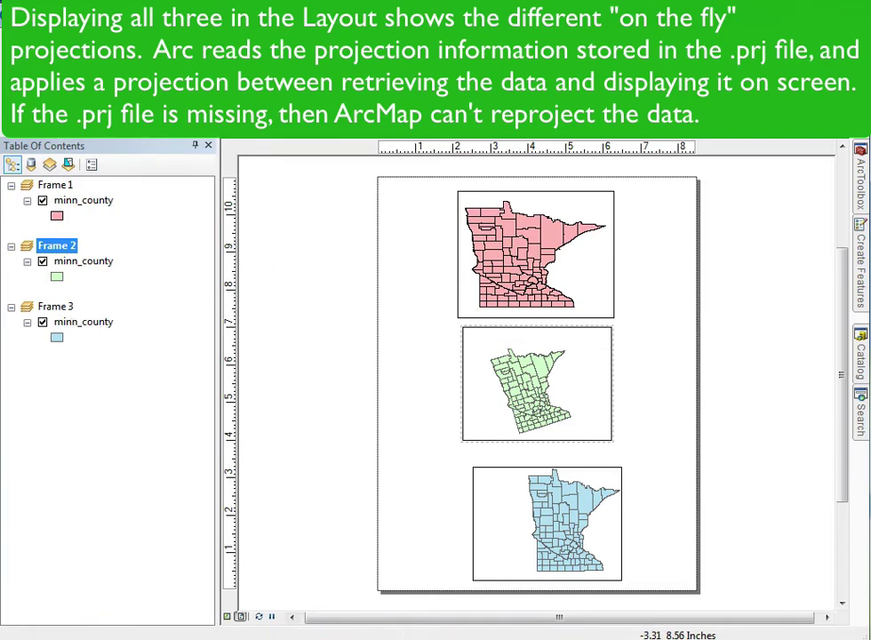
key(alt+Tab)
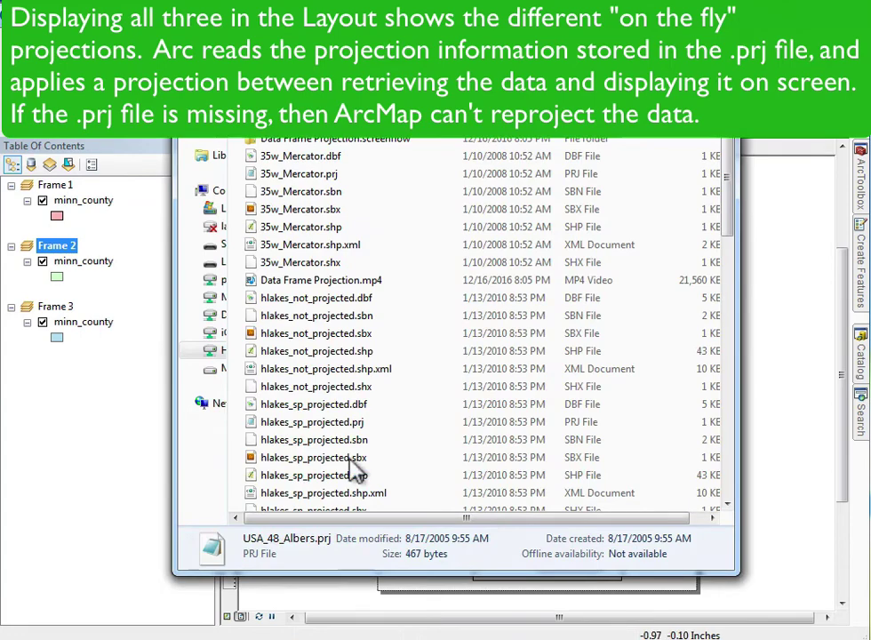
scroll(317, 394, down, 3)
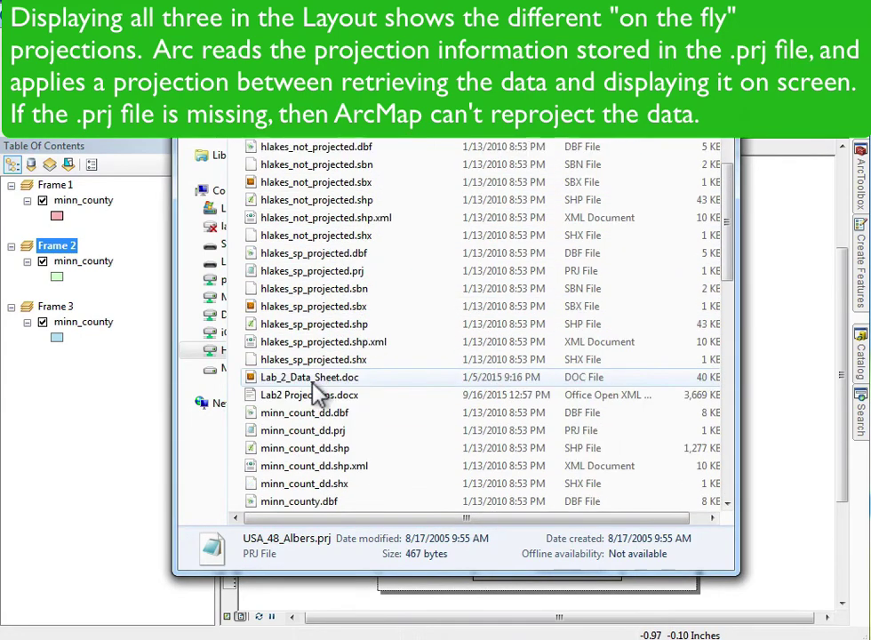
scroll(317, 395, down, 2)
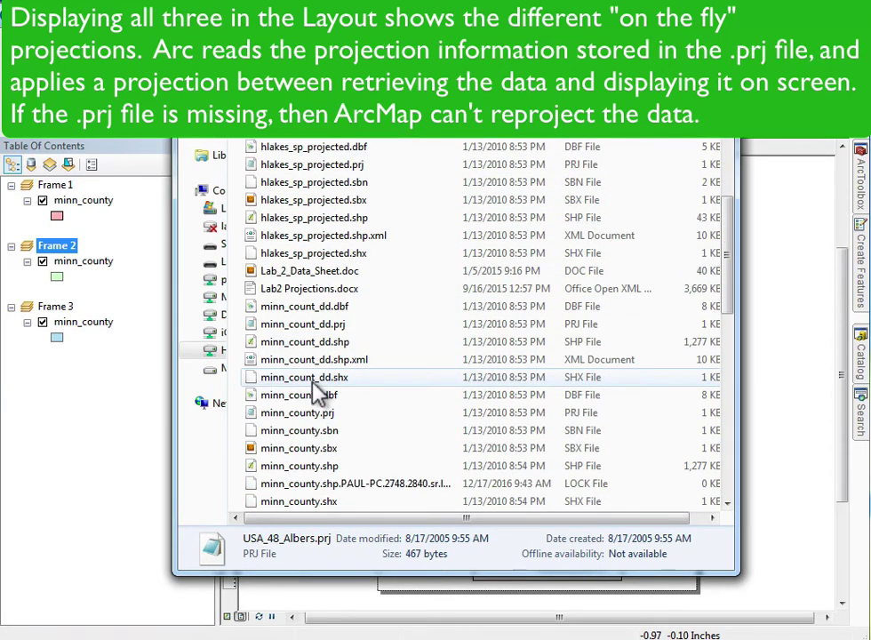
scroll(317, 393, down, 3)
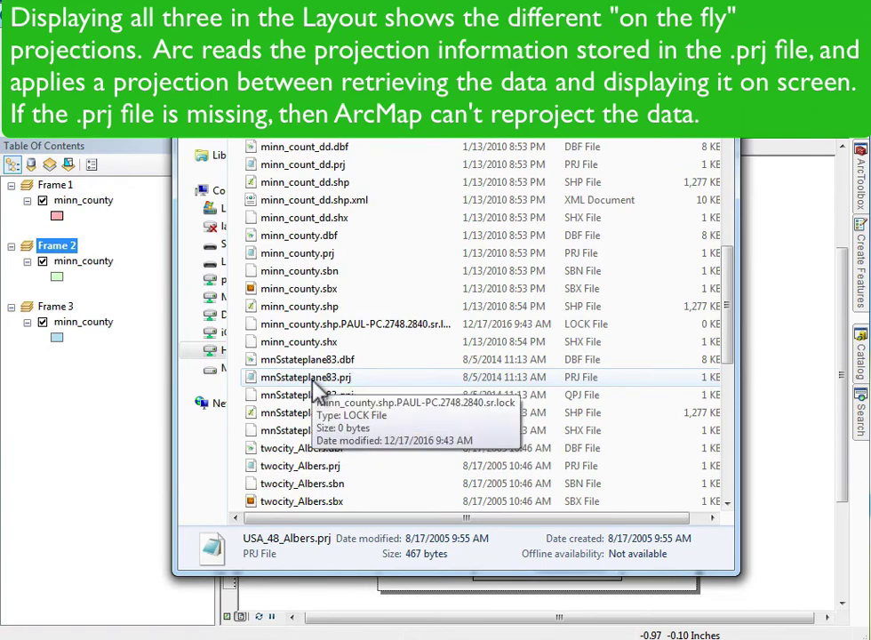
click(317, 255)
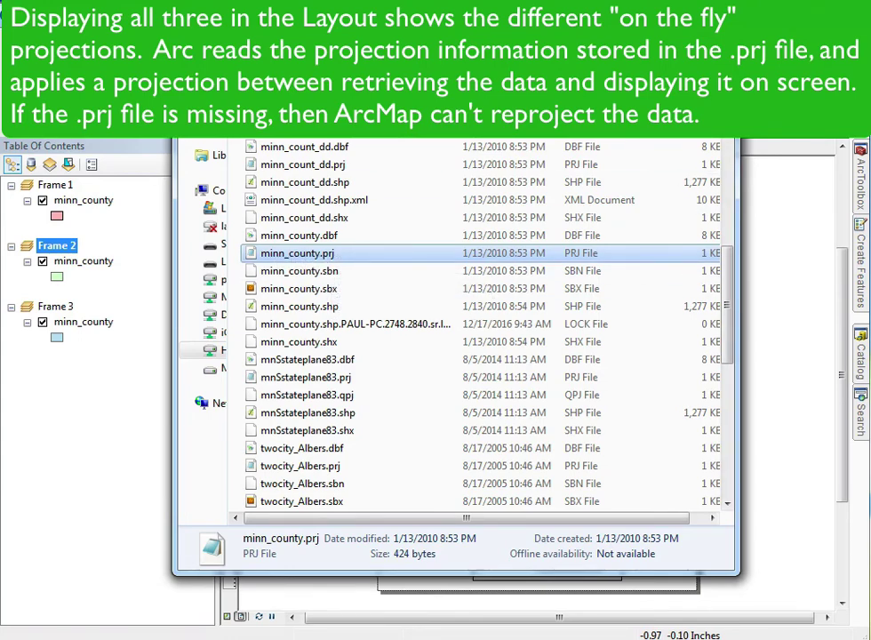
key(alt+F4)
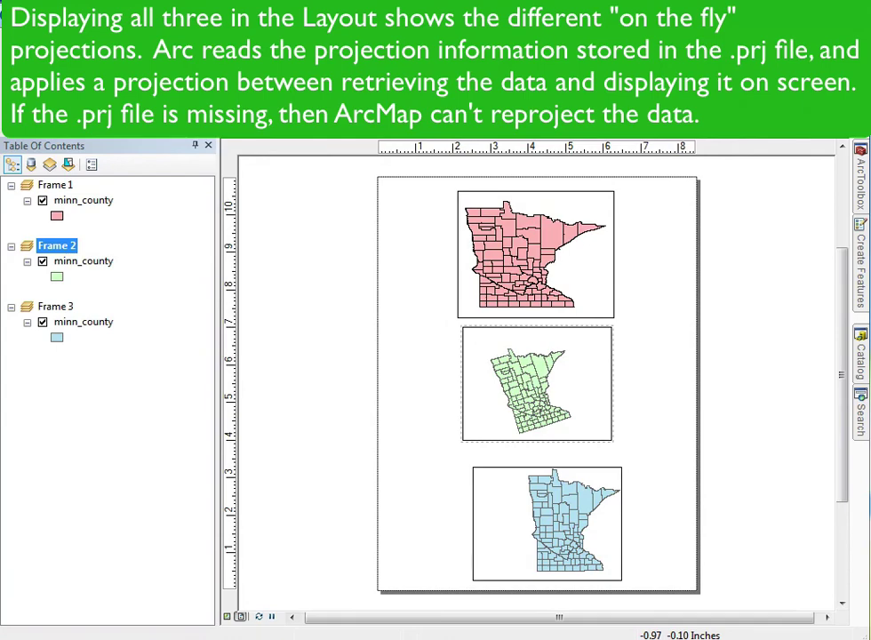